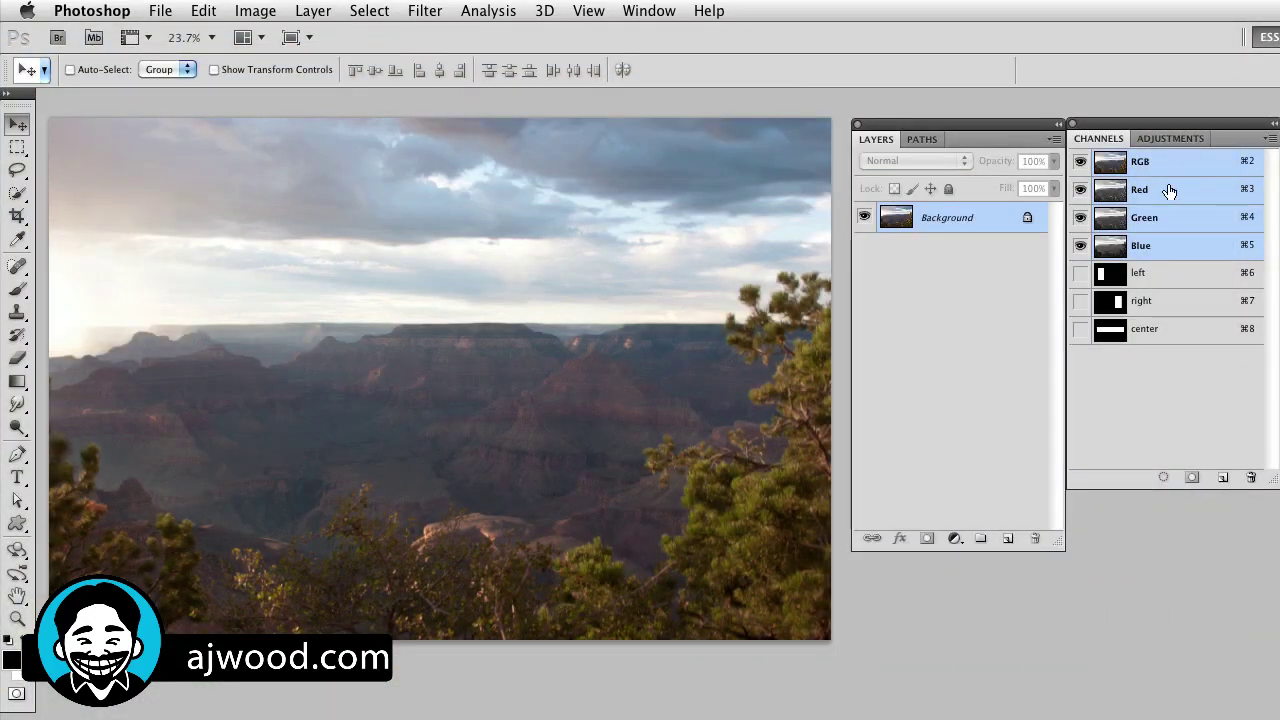
- Load the left mask channel's white rectangle as a selection, then view the right mask channel
{"action": "left_click", "coordinate": [1138, 277]}
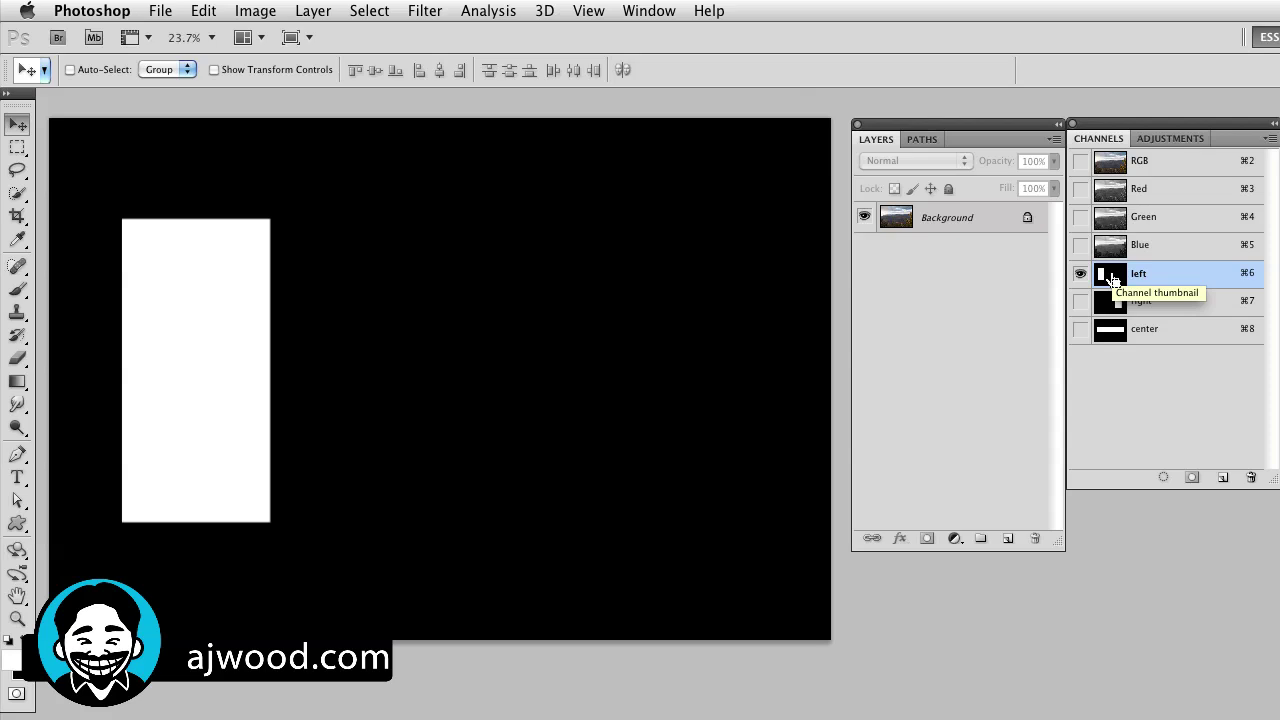
{"action": "left_click", "coordinate": [1113, 280], "text": "super"}
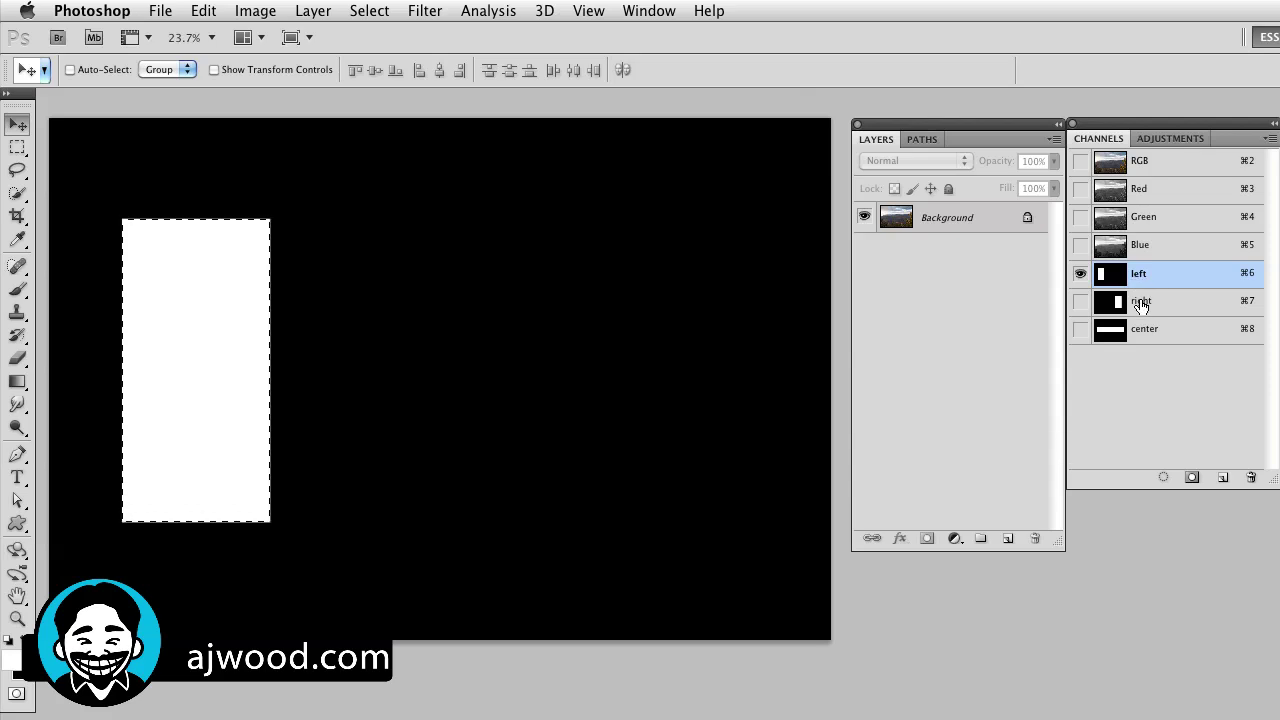
{"action": "left_click", "coordinate": [1142, 303]}
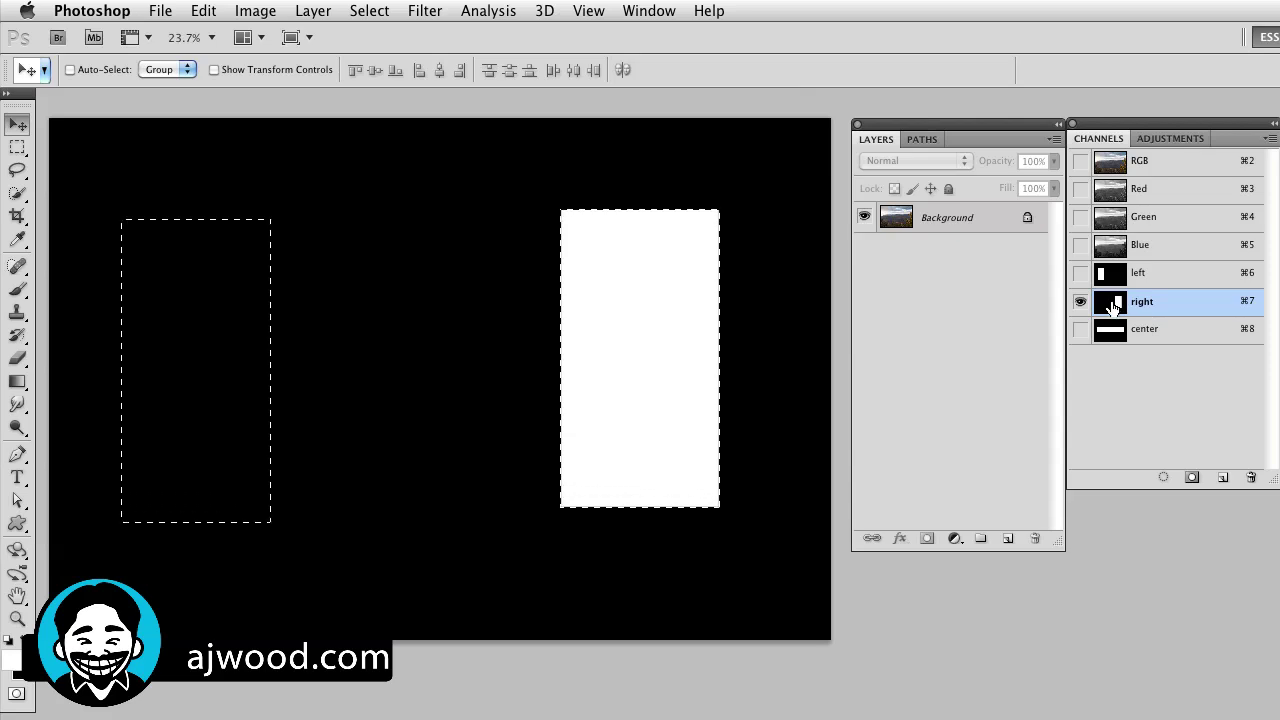
- Display the center alpha channel with its wide white horizontal band
{"action": "left_click", "coordinate": [1113, 333]}
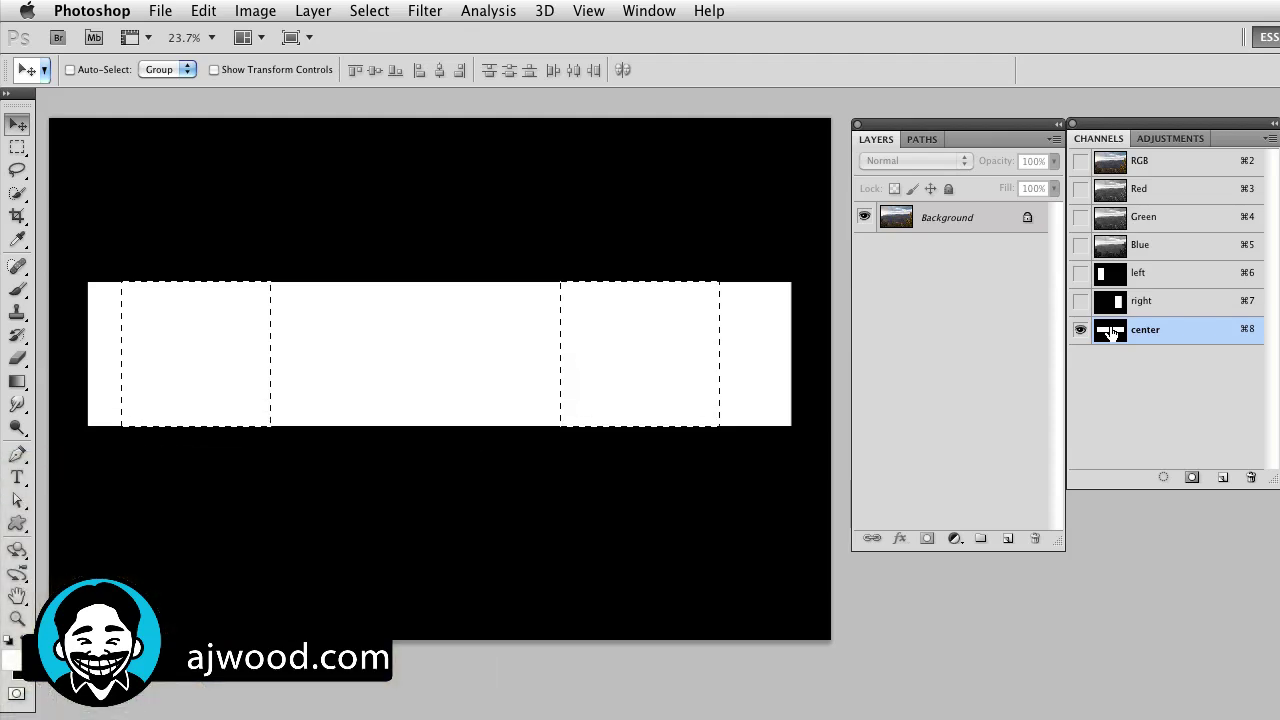
- Deselect, load the RGB composite's luminosity as a selection and save it as channel Alpha 1
{"action": "key", "text": "super+d"}
{"action": "left_click", "coordinate": [1115, 165]}
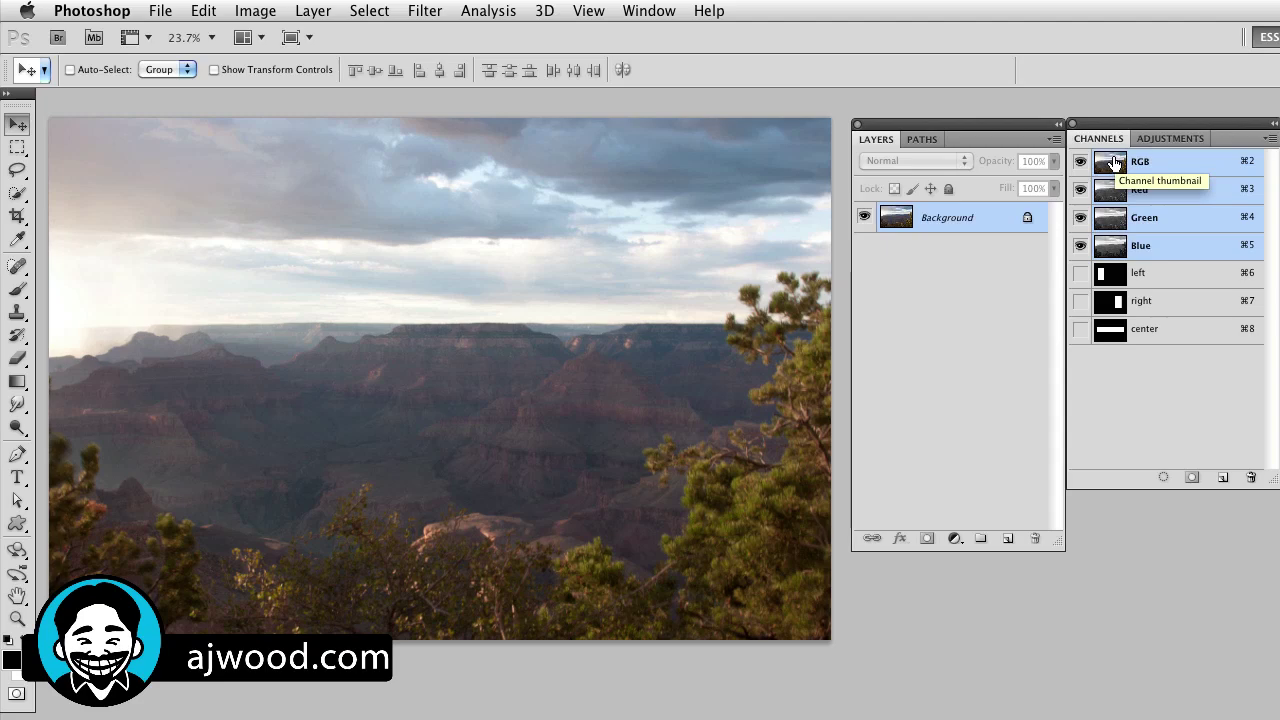
{"action": "left_click", "coordinate": [1114, 163], "text": "super"}
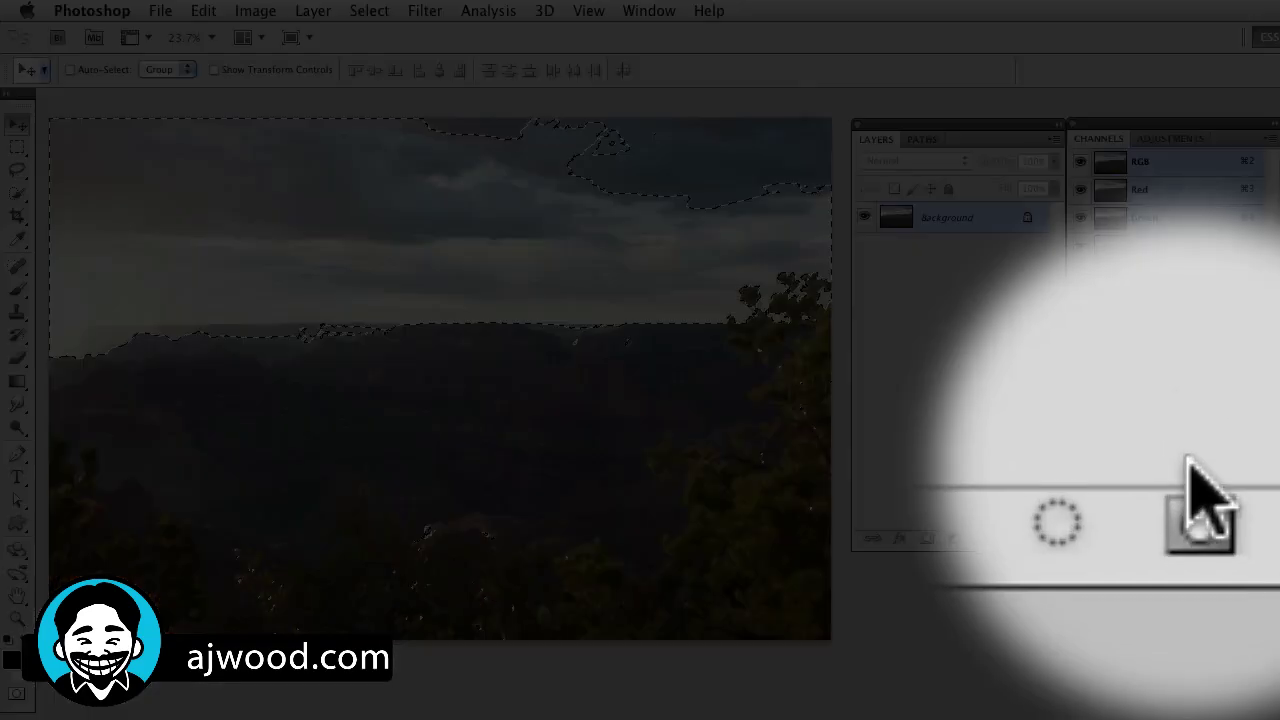
{"action": "left_click", "coordinate": [1192, 477]}
{"action": "left_click", "coordinate": [1150, 358]}
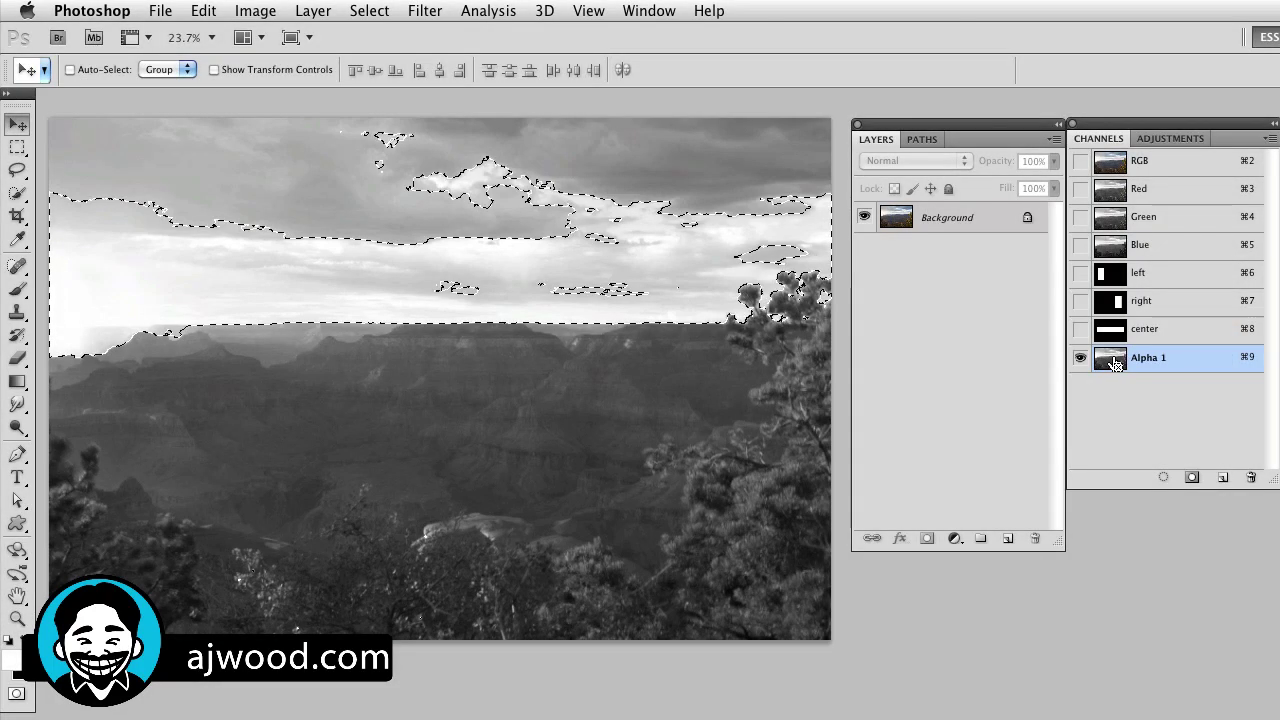
- Save two progressively tighter highlight selections as Alpha 2 and Alpha 3, comparing all three
{"action": "left_click", "coordinate": [1191, 479]}
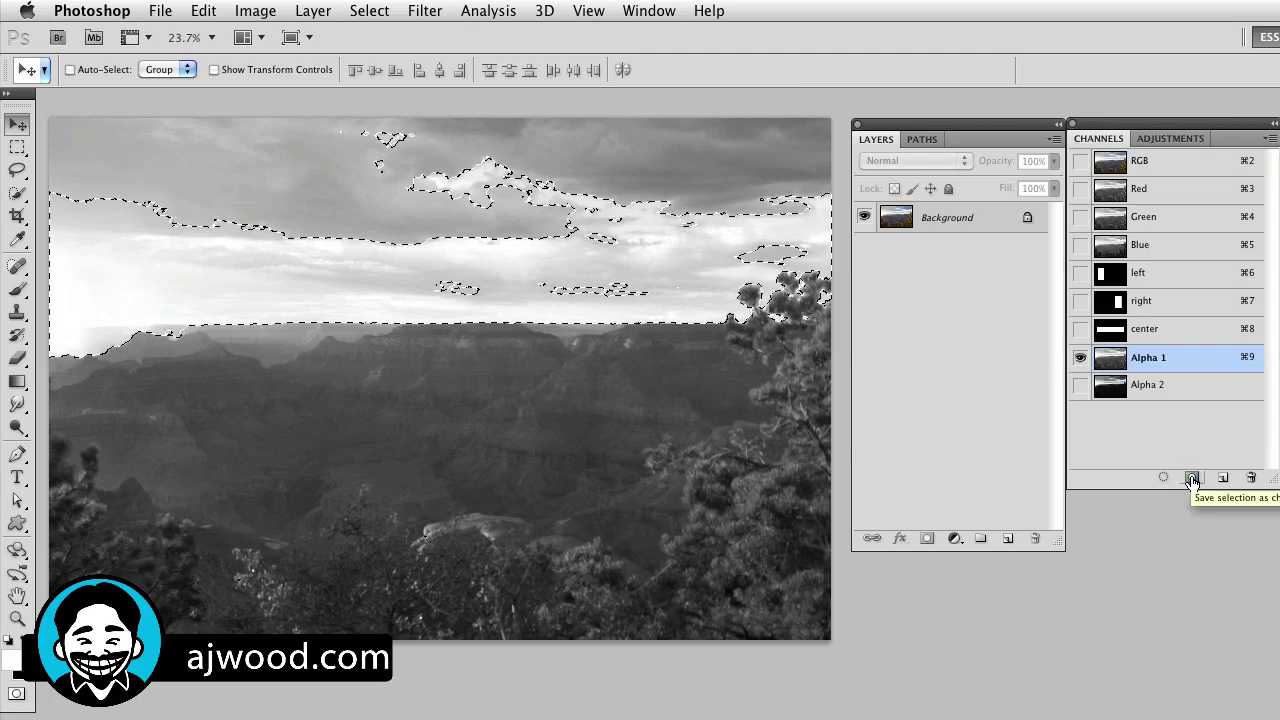
{"action": "left_click", "coordinate": [1145, 386]}
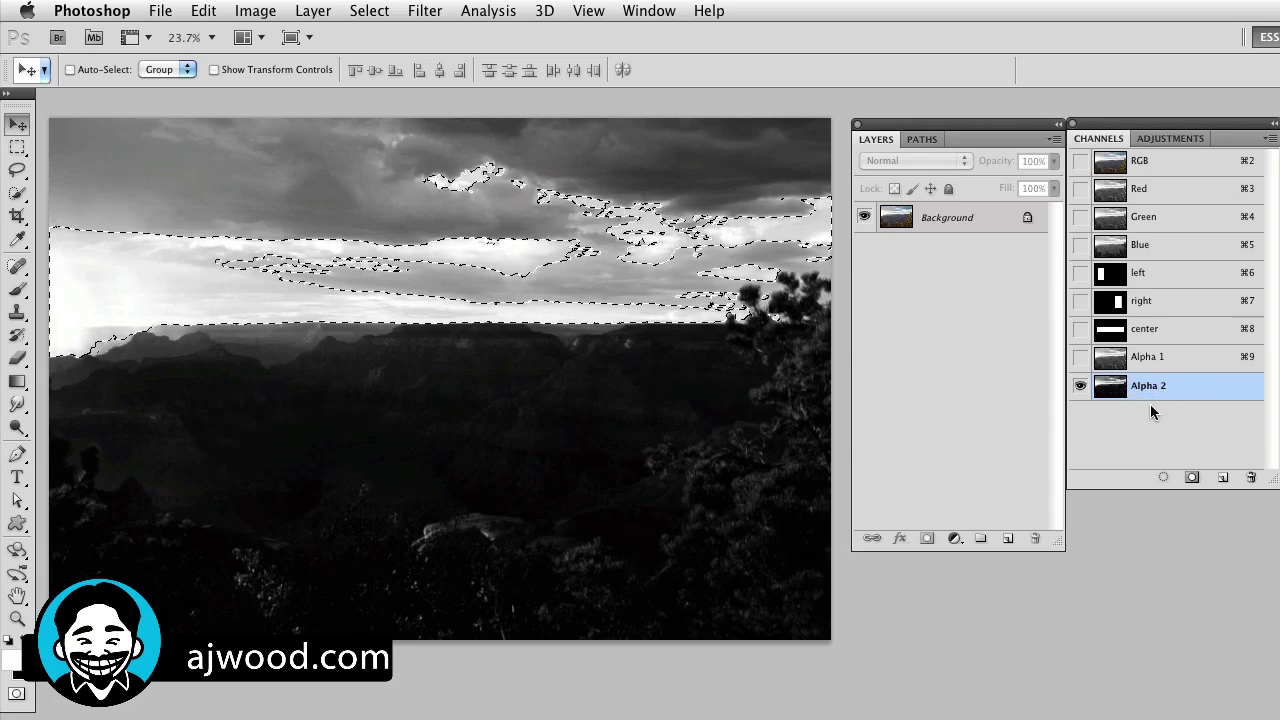
{"action": "left_click", "coordinate": [1190, 479]}
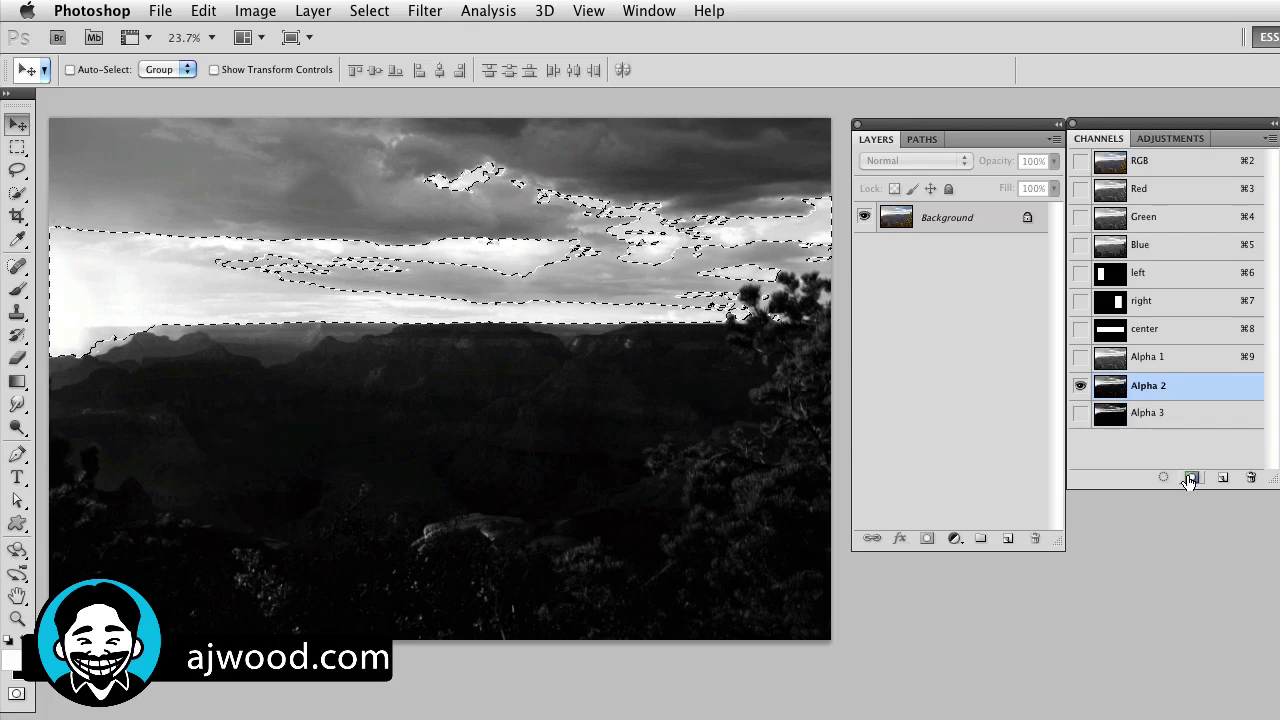
{"action": "left_click", "coordinate": [1149, 360]}
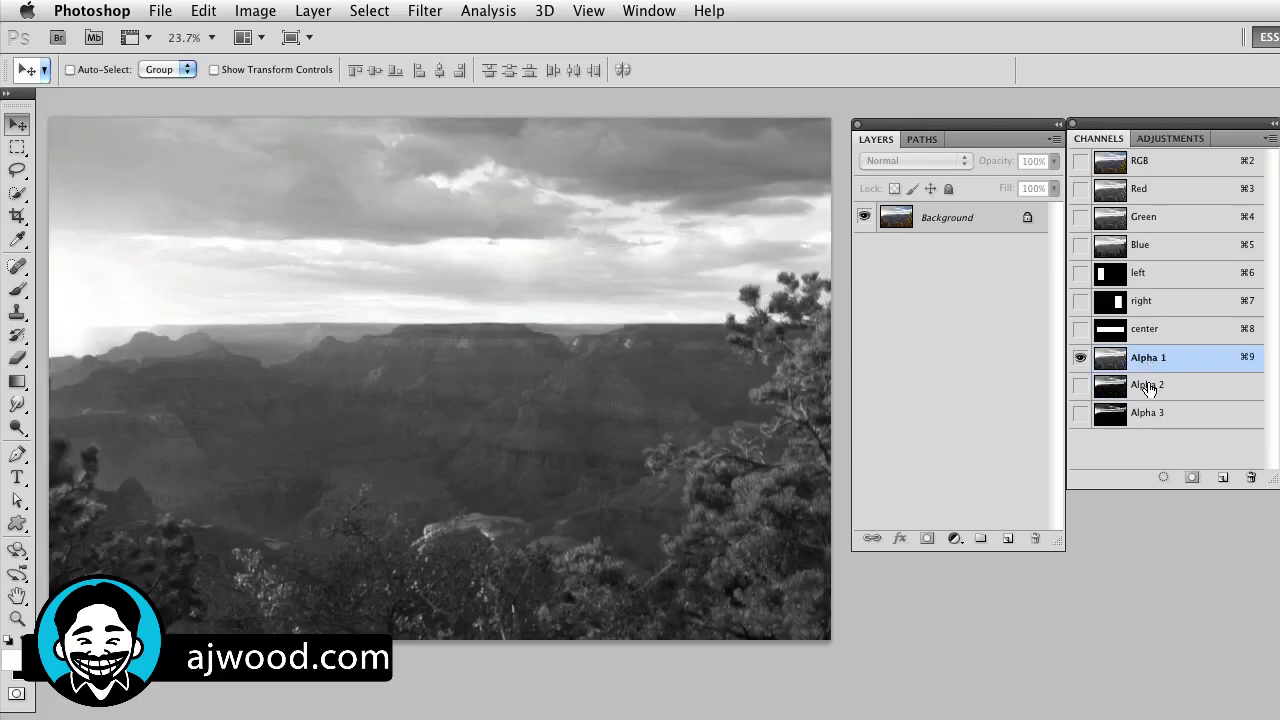
{"action": "left_click", "coordinate": [1148, 387]}
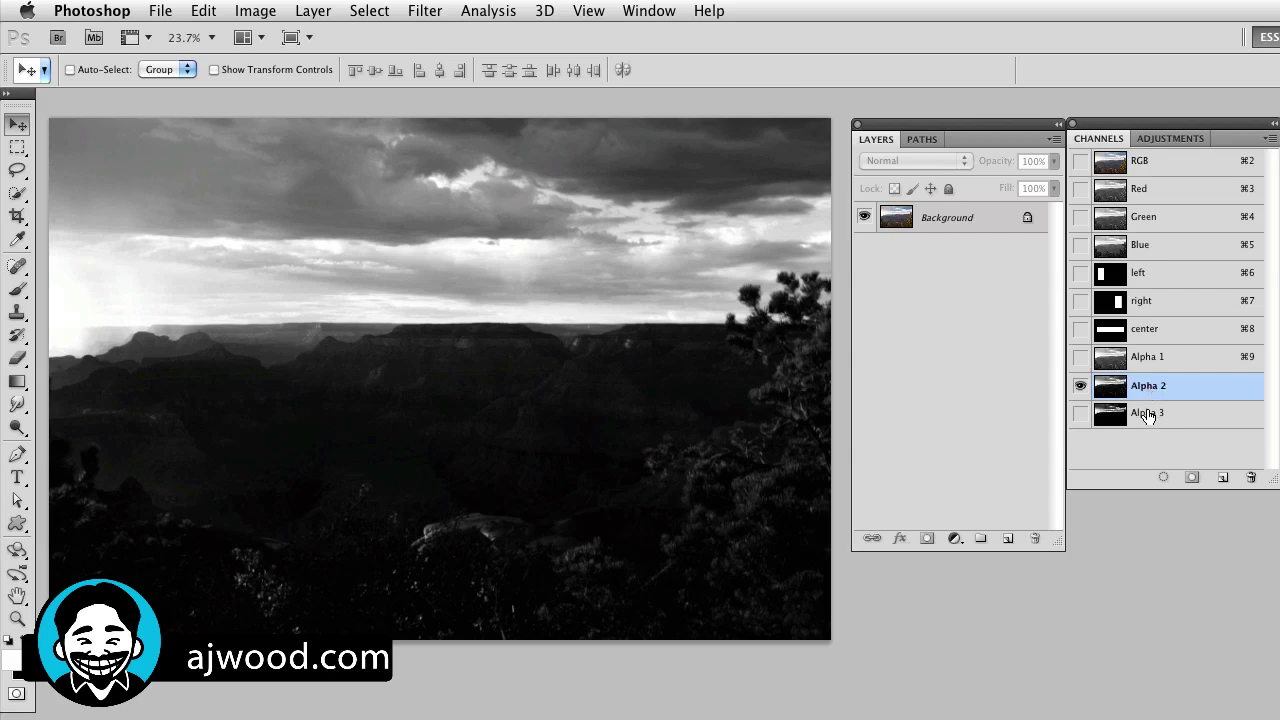
{"action": "left_click", "coordinate": [1148, 414]}
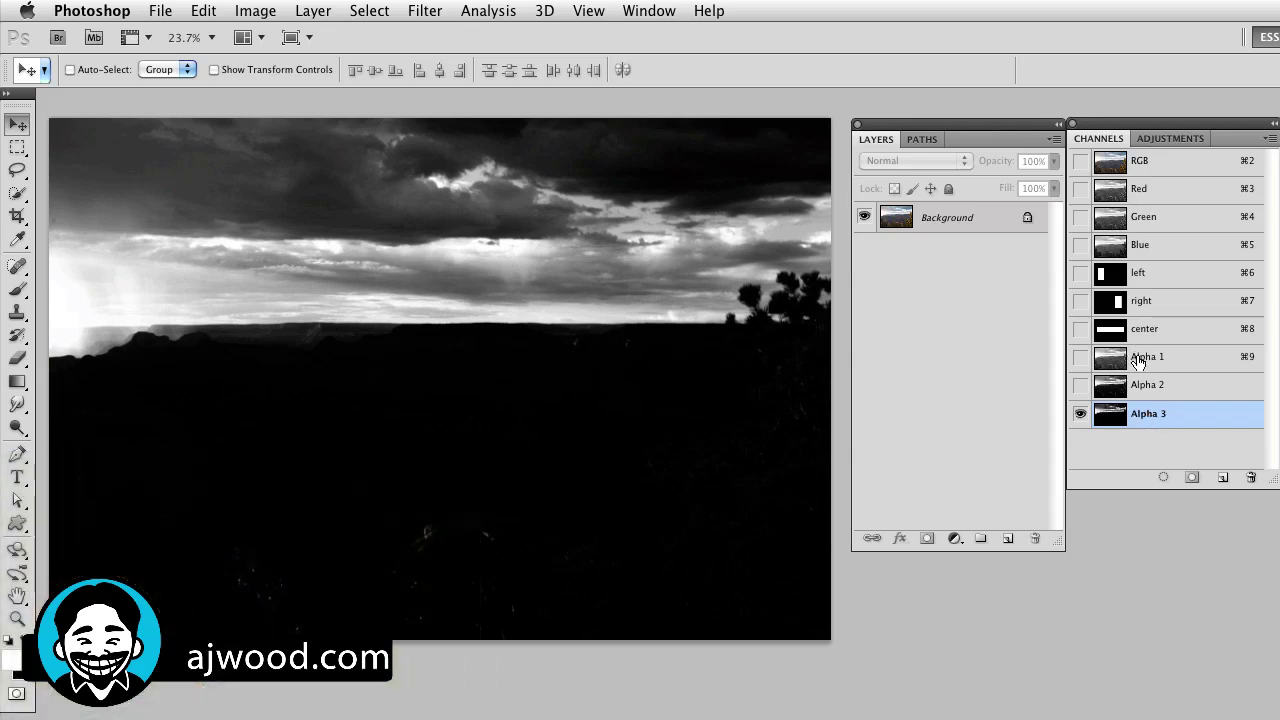
- Rename Alpha 1, Alpha 2 and Alpha 3 to bright, brighter and brightest
{"action": "double_click", "coordinate": [1140, 357]}
{"action": "type", "text": "bright"}
{"action": "double_click", "coordinate": [1153, 378]}
{"action": "type", "text": "br"}
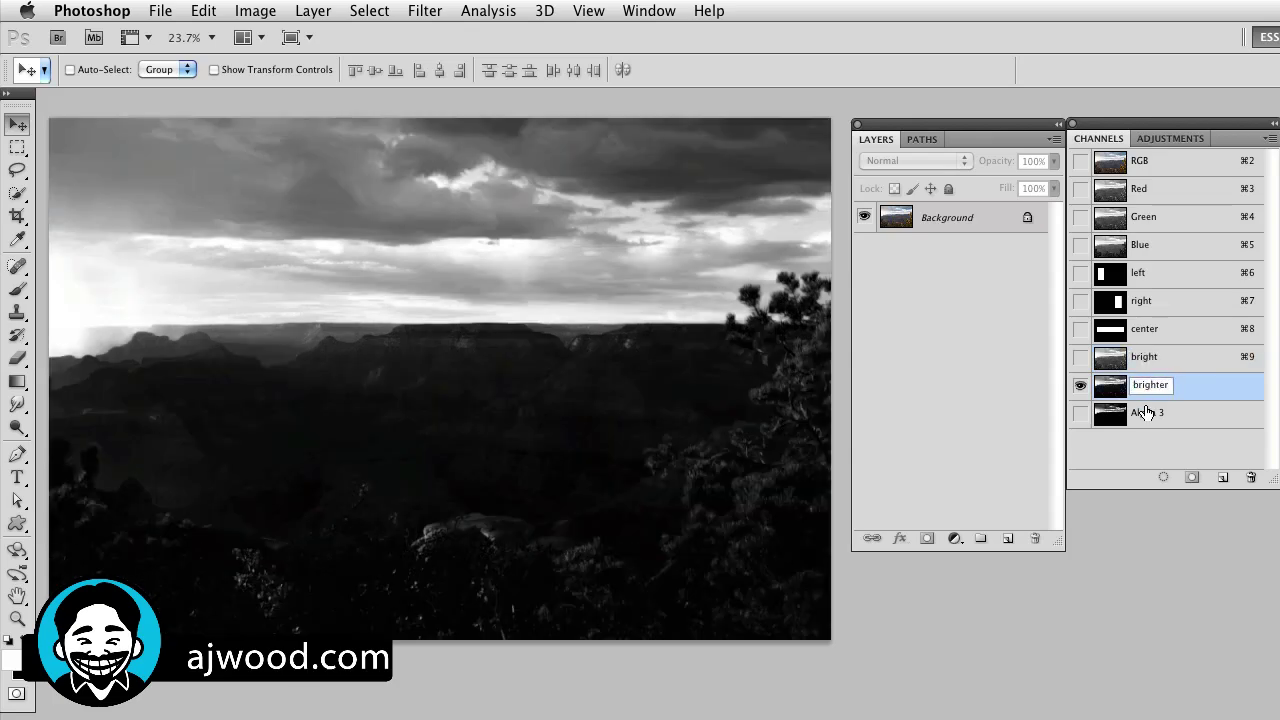
{"action": "double_click", "coordinate": [1146, 413]}
{"action": "type", "text": "brig"}
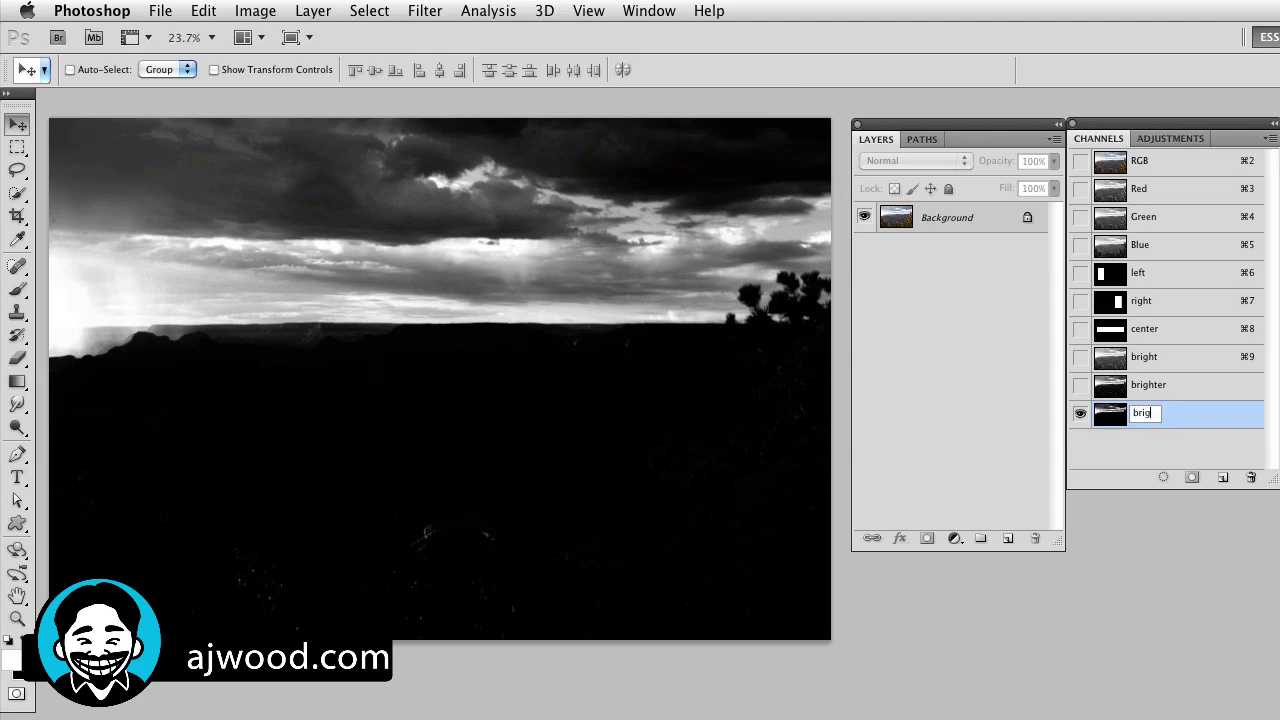
{"action": "type", "text": "htest"}
- Load the bright channel, invert it to the shadows and save it as a new channel
{"action": "left_click", "coordinate": [1146, 358]}
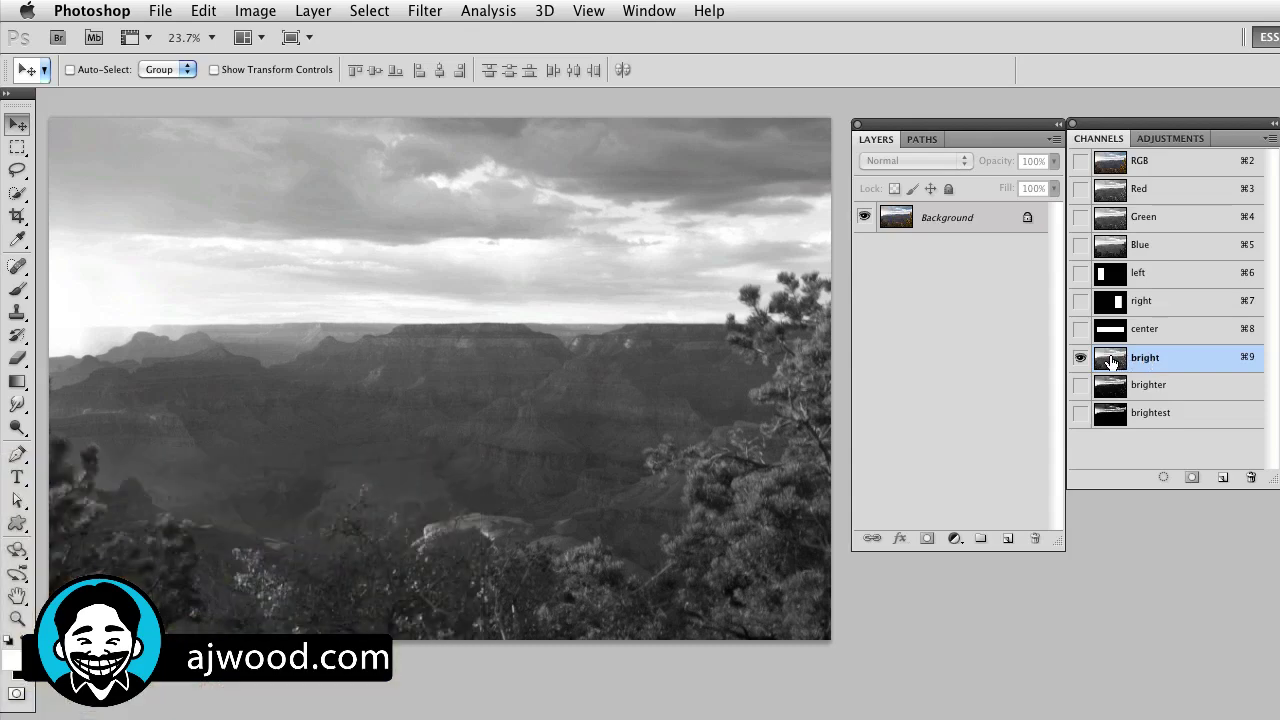
{"action": "left_click", "coordinate": [1113, 362], "text": "super"}
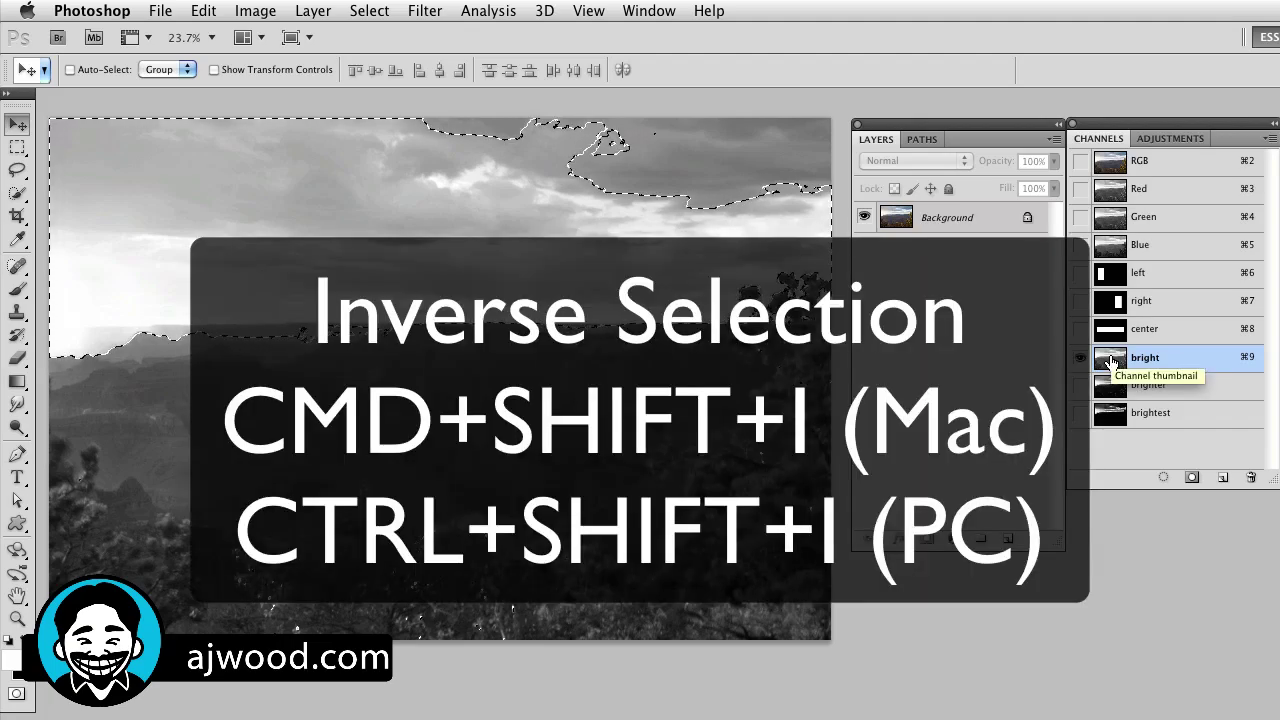
{"action": "key", "text": "super+shift+i"}
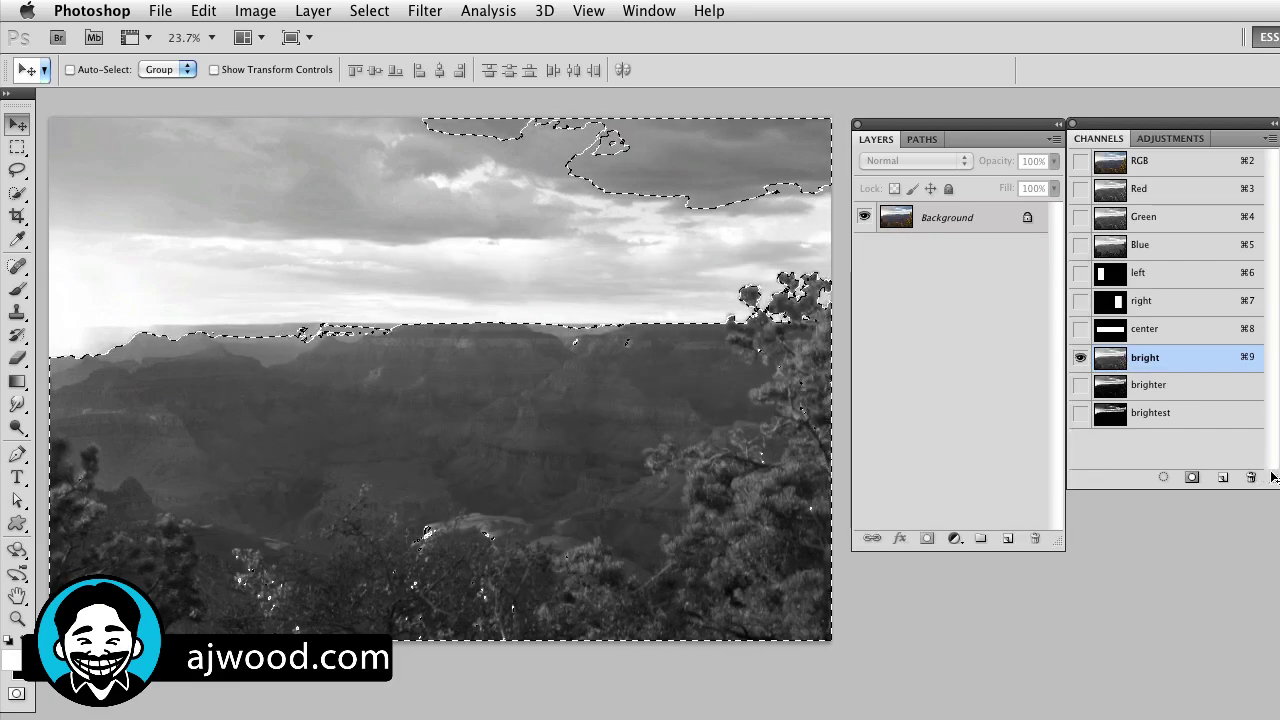
{"action": "left_click_drag", "start_coordinate": [1273, 485], "coordinate": [1272, 541]}
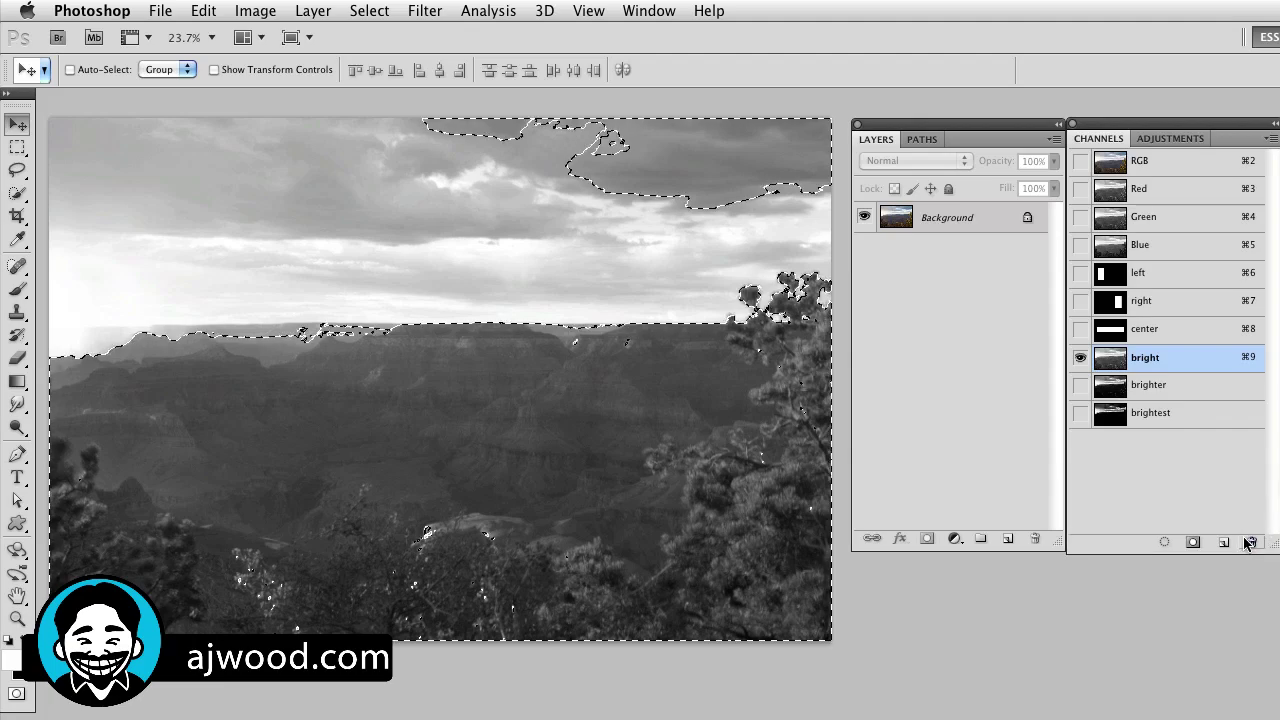
{"action": "left_click", "coordinate": [1192, 542]}
{"action": "left_click", "coordinate": [1147, 446]}
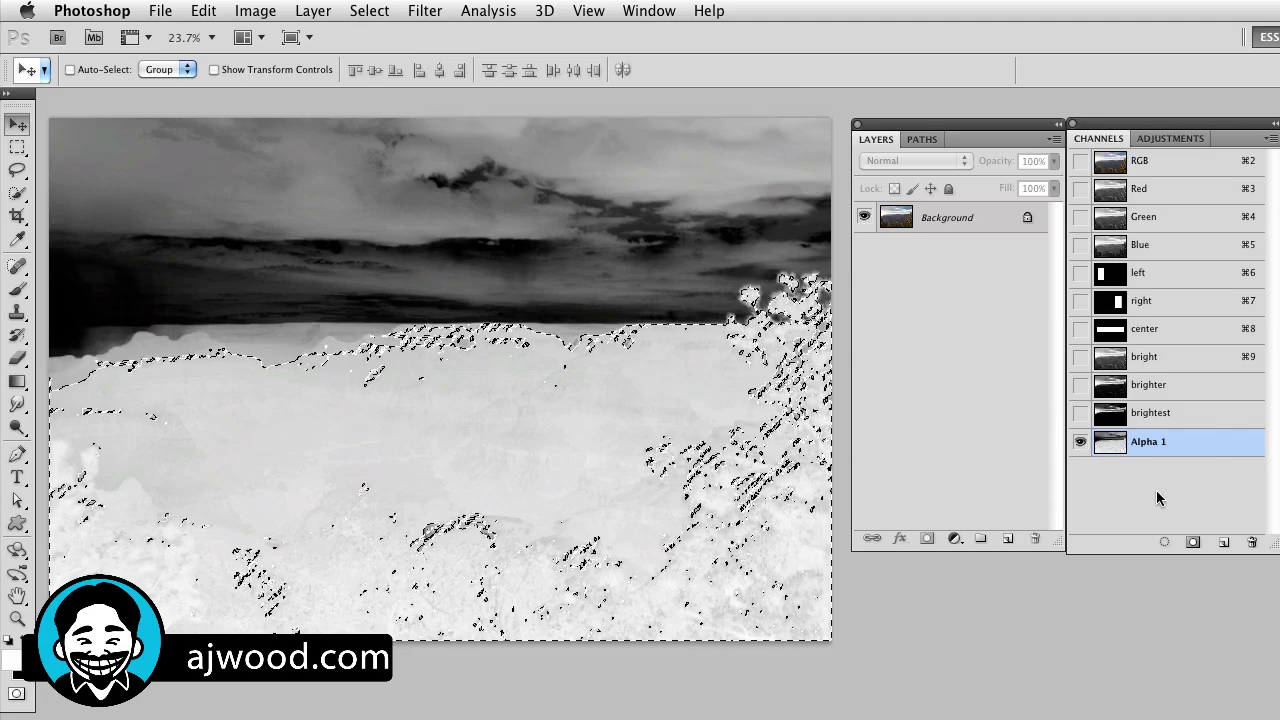
- Save two progressively narrower darks selections as the second and third shadow channels
{"action": "left_click", "coordinate": [1192, 541]}
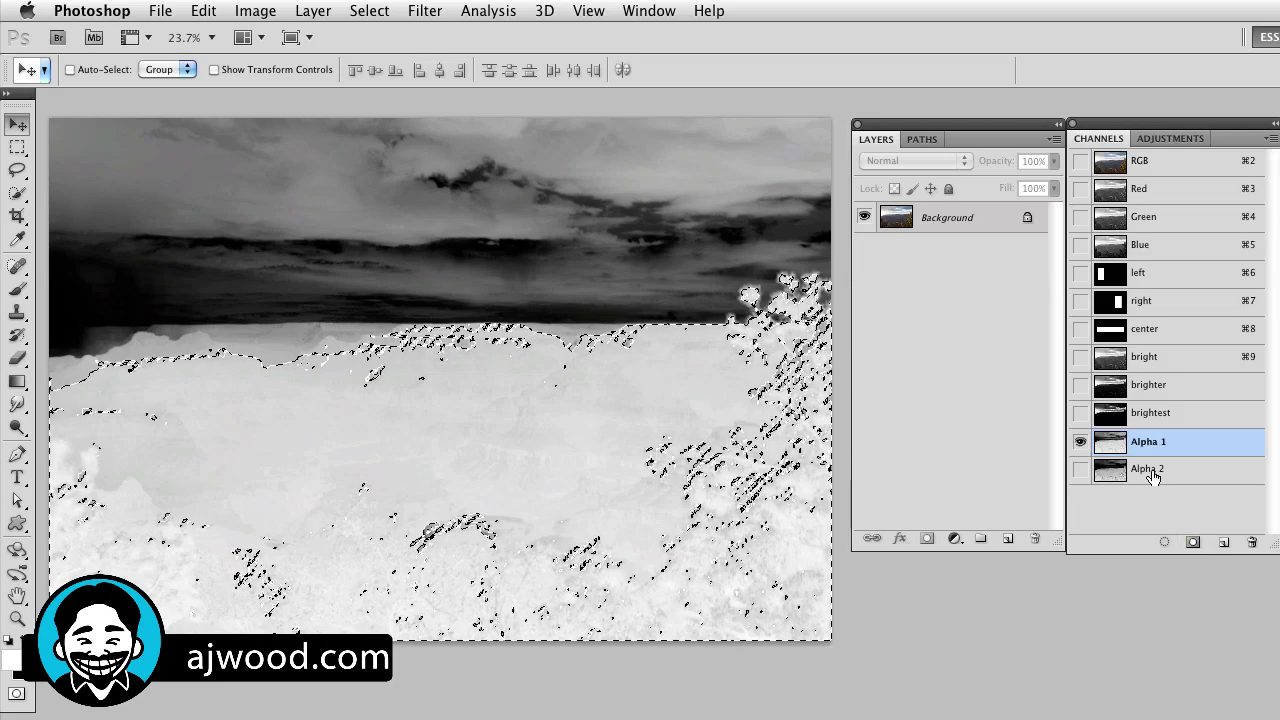
{"action": "left_click", "coordinate": [1112, 472]}
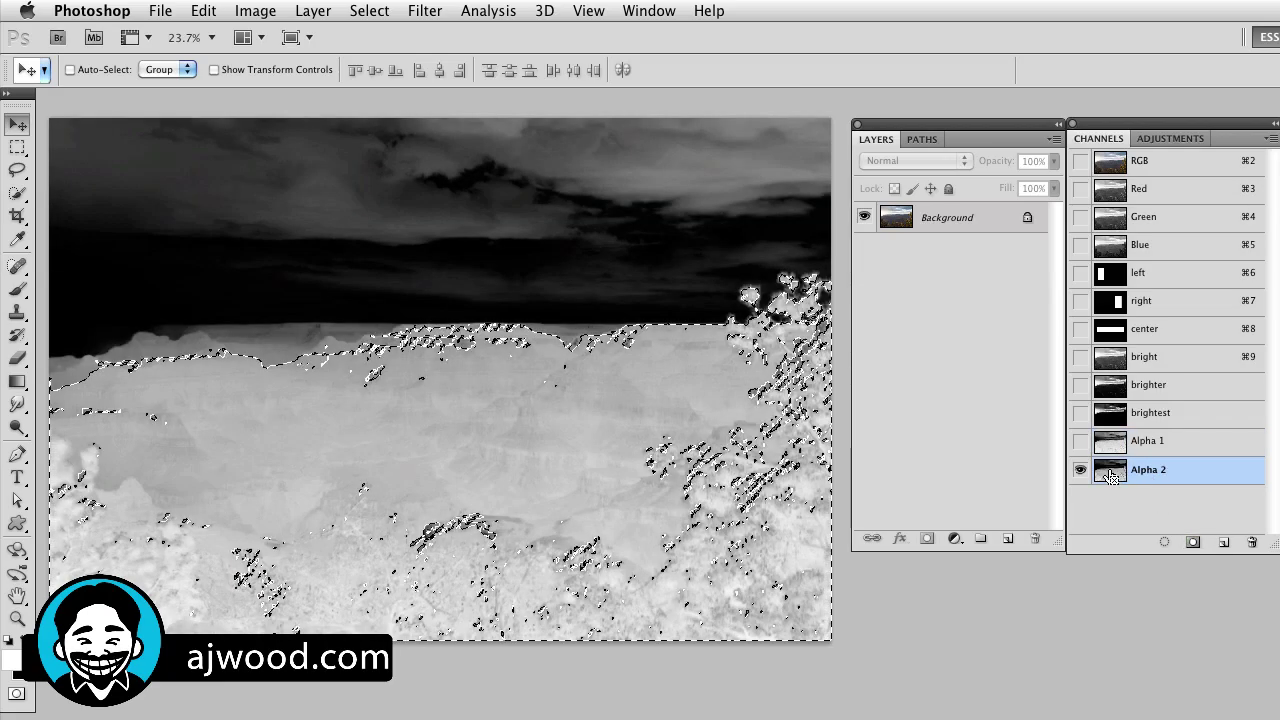
{"action": "left_click", "coordinate": [1112, 477], "text": "super"}
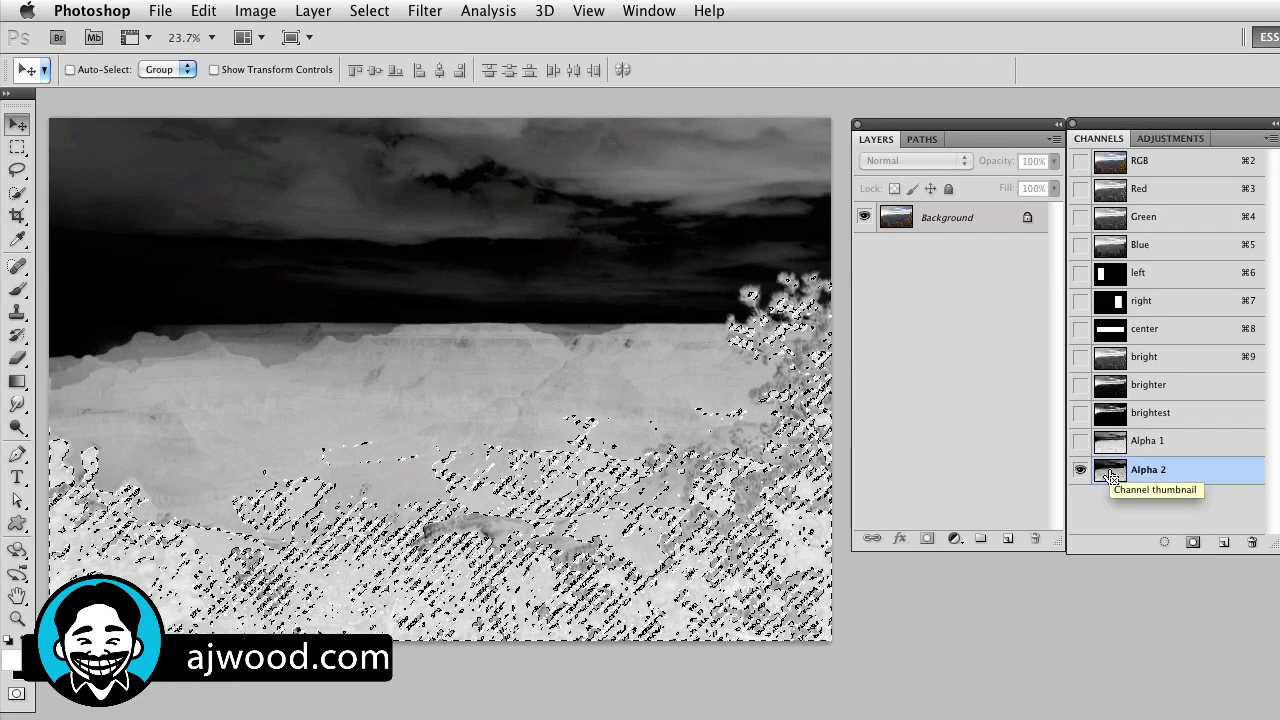
{"action": "left_click", "coordinate": [1191, 543]}
- Rename the three shadow channels dark, darker and darkest
{"action": "double_click", "coordinate": [1146, 442]}
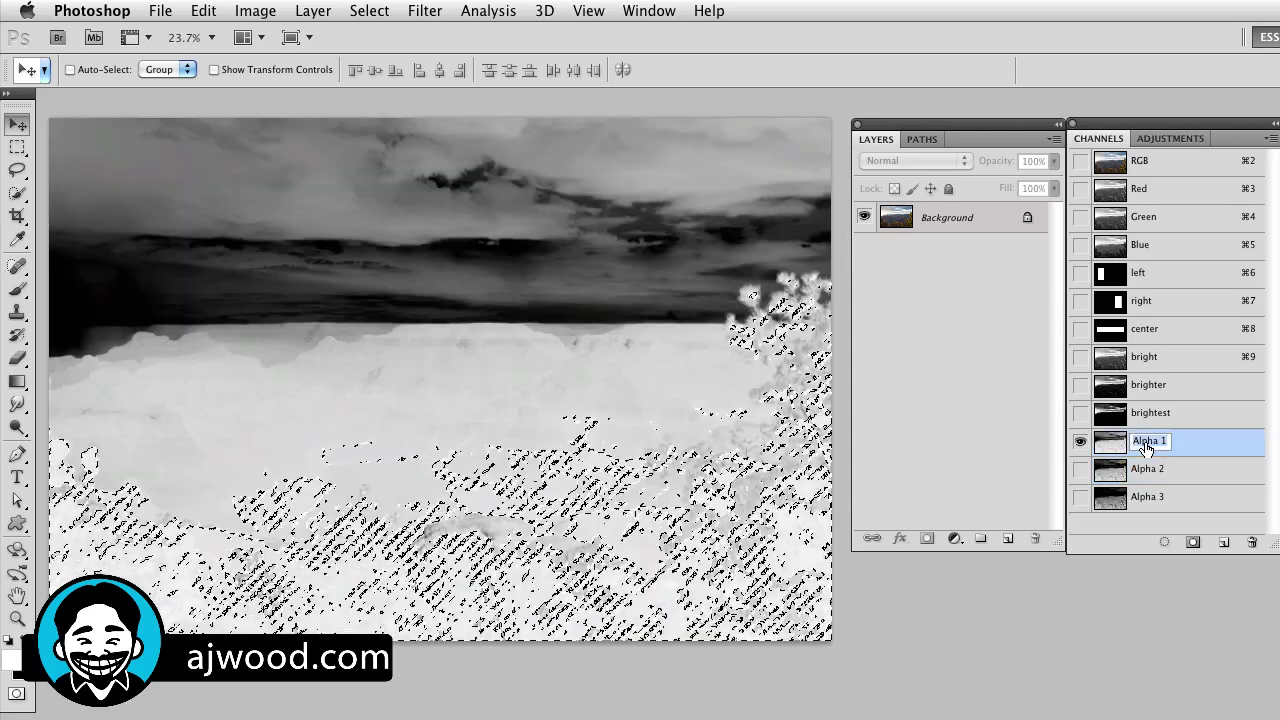
{"action": "type", "text": "dark"}
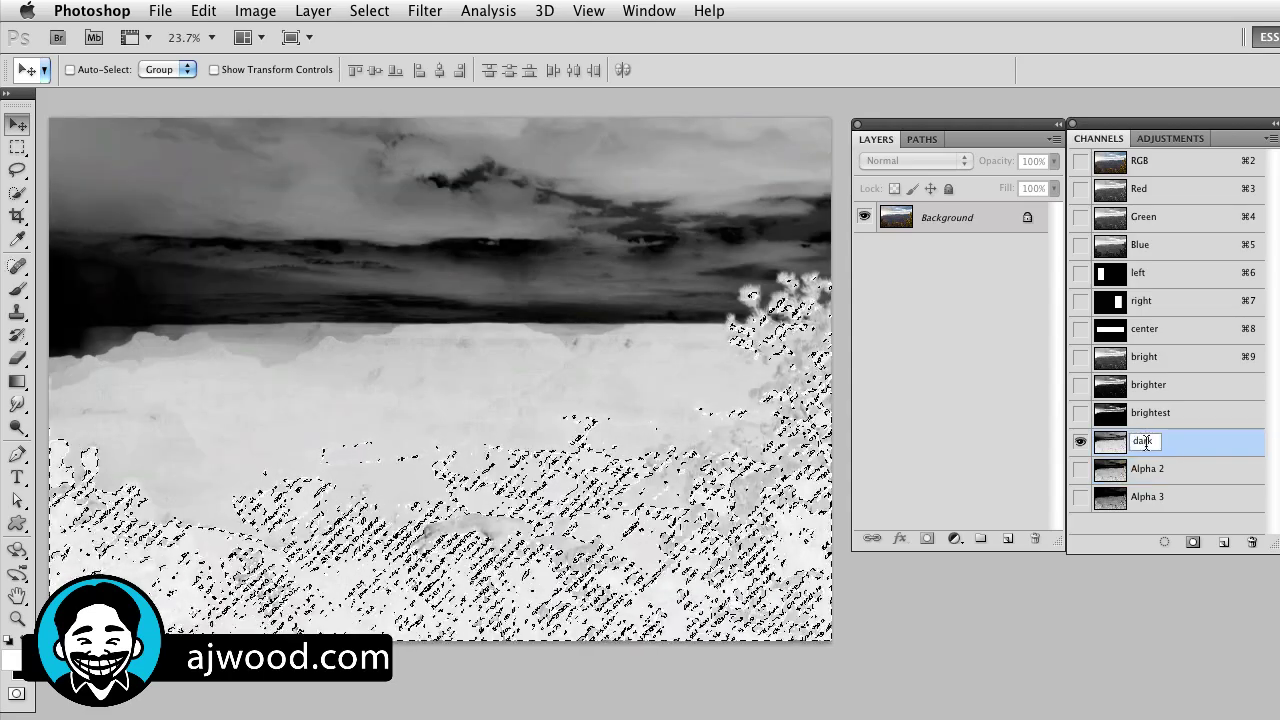
{"action": "double_click", "coordinate": [1148, 468]}
{"action": "type", "text": "l"}
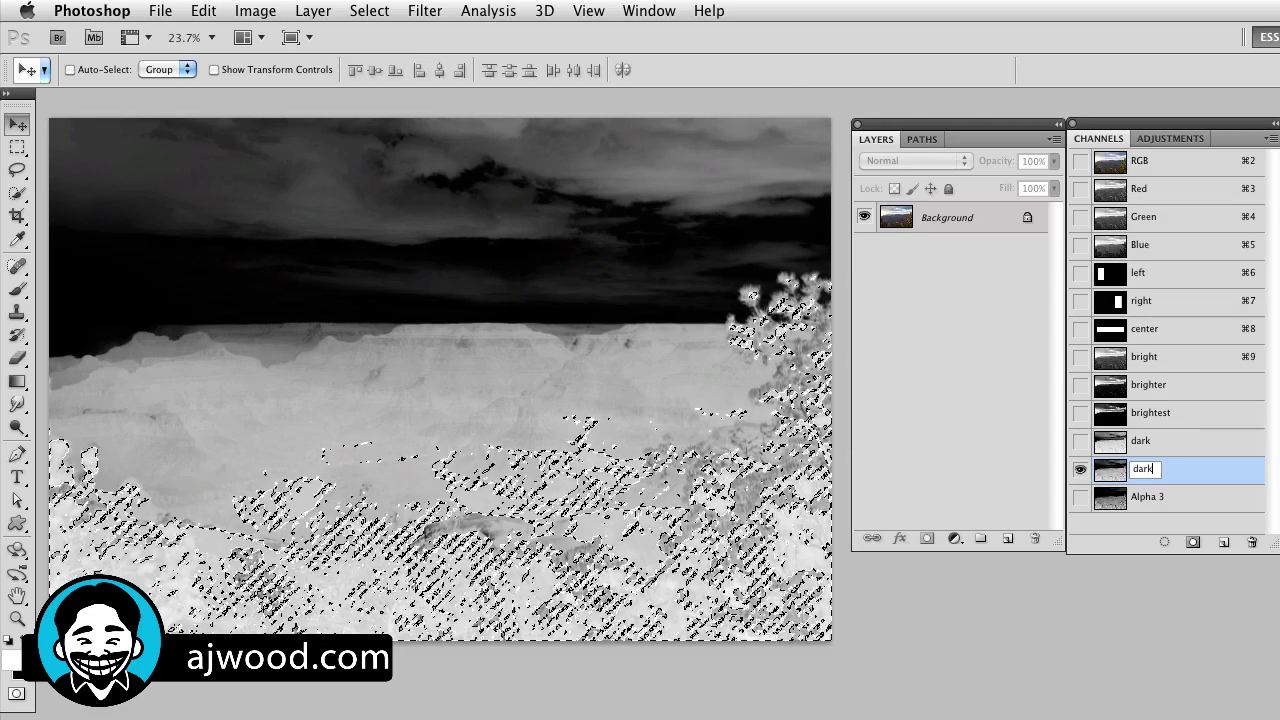
{"action": "double_click", "coordinate": [1147, 500]}
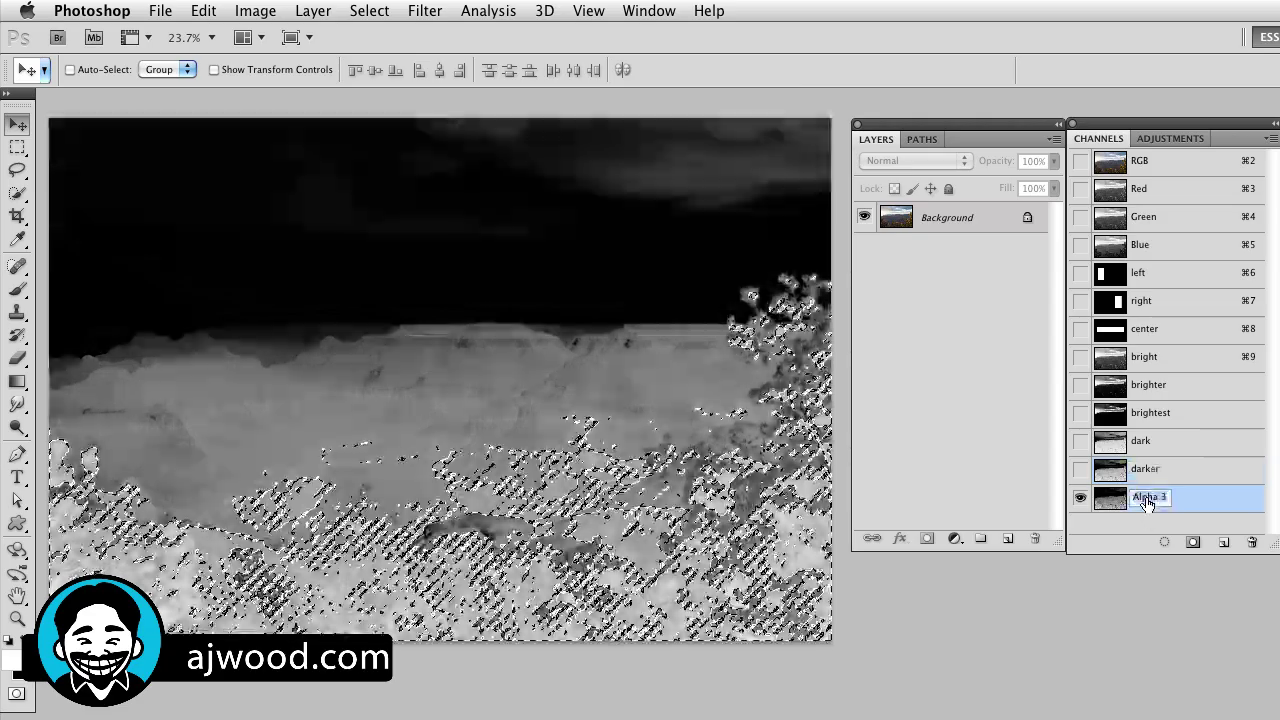
{"action": "type", "text": "dark"}
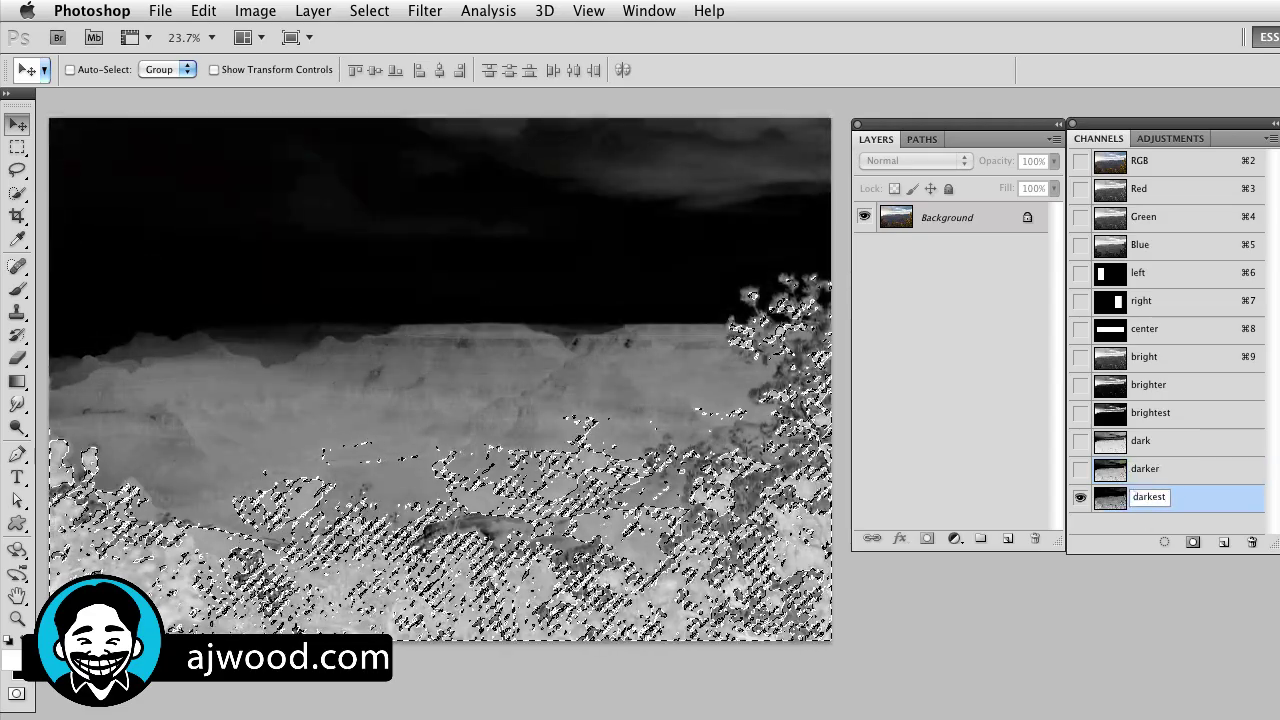
{"action": "type", "text": "est"}
{"action": "key", "text": "Return"}
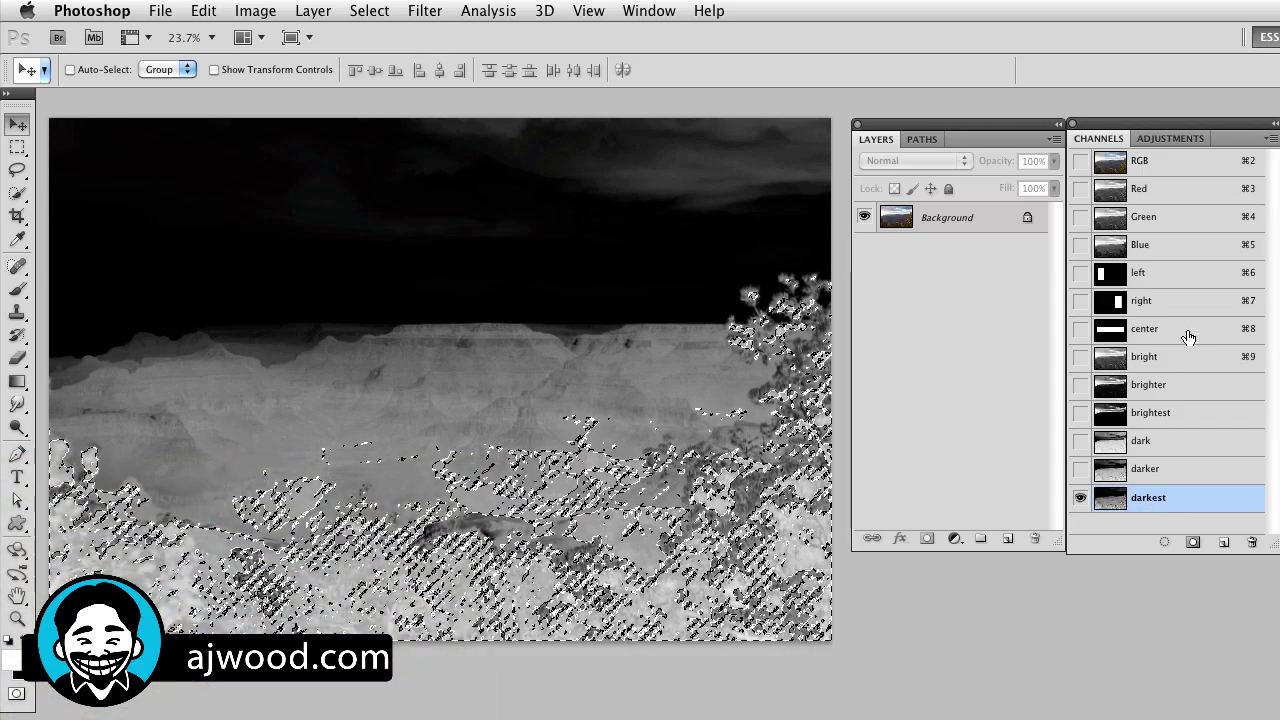
- From the RGB composite, select the whole canvas and subtract the dark channel's tones
{"action": "left_click", "coordinate": [1113, 163]}
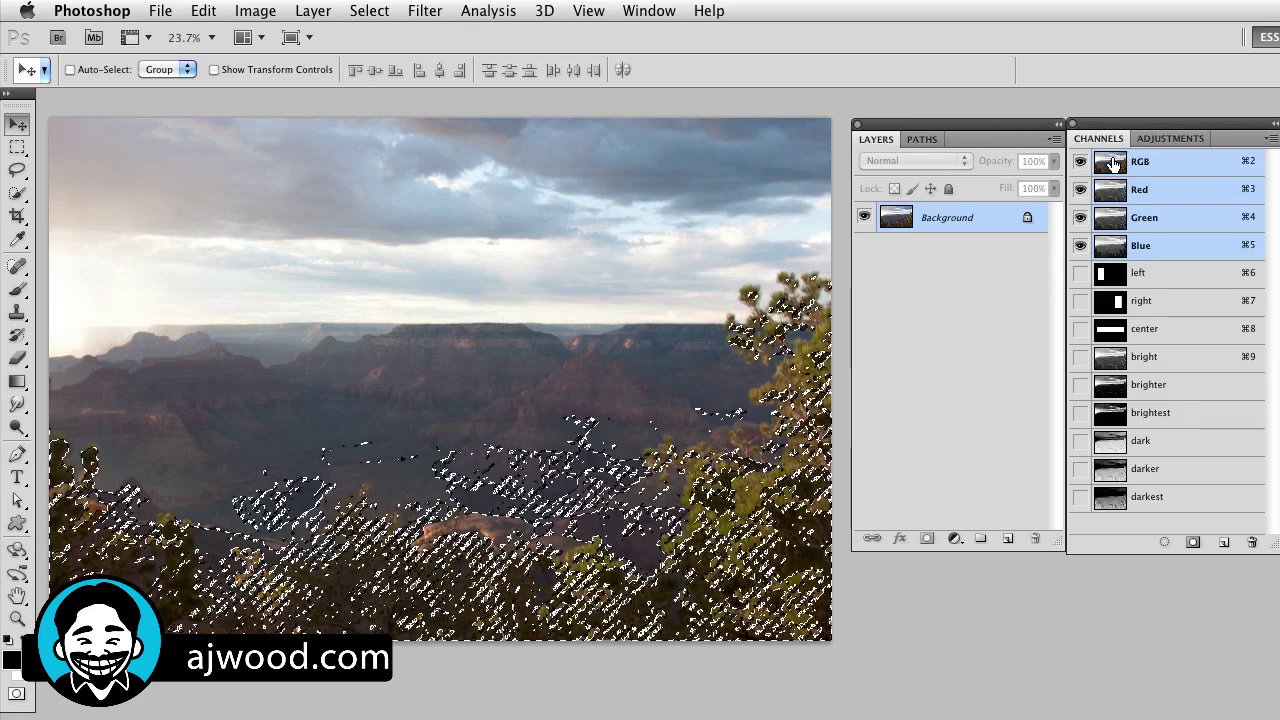
{"action": "left_click", "coordinate": [203, 10]}
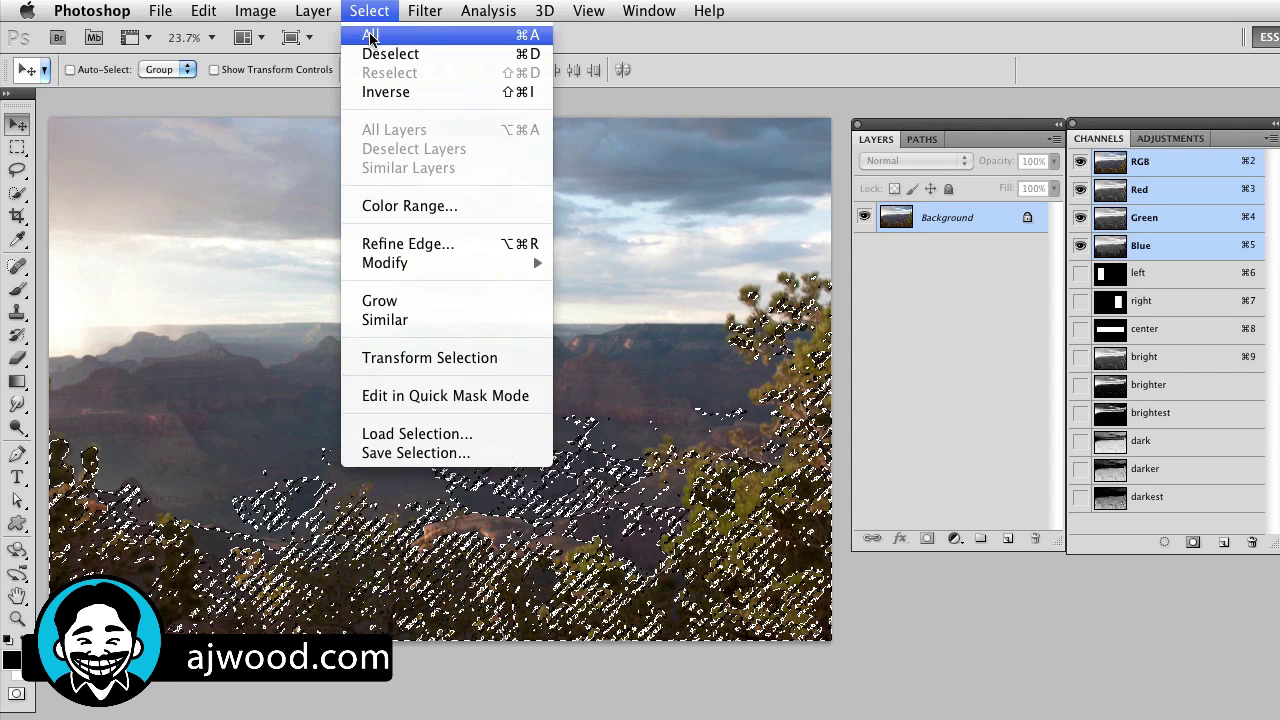
{"action": "left_click", "coordinate": [372, 34]}
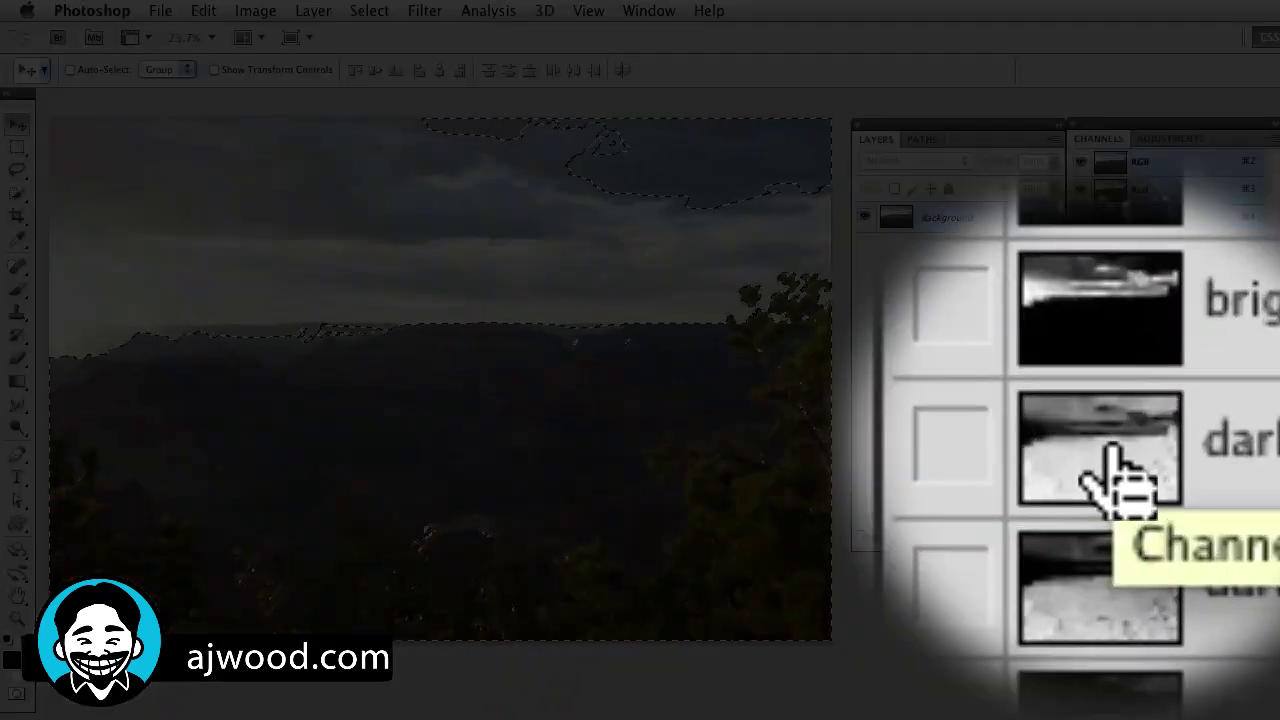
{"action": "left_click", "coordinate": [1115, 465], "text": "super"}
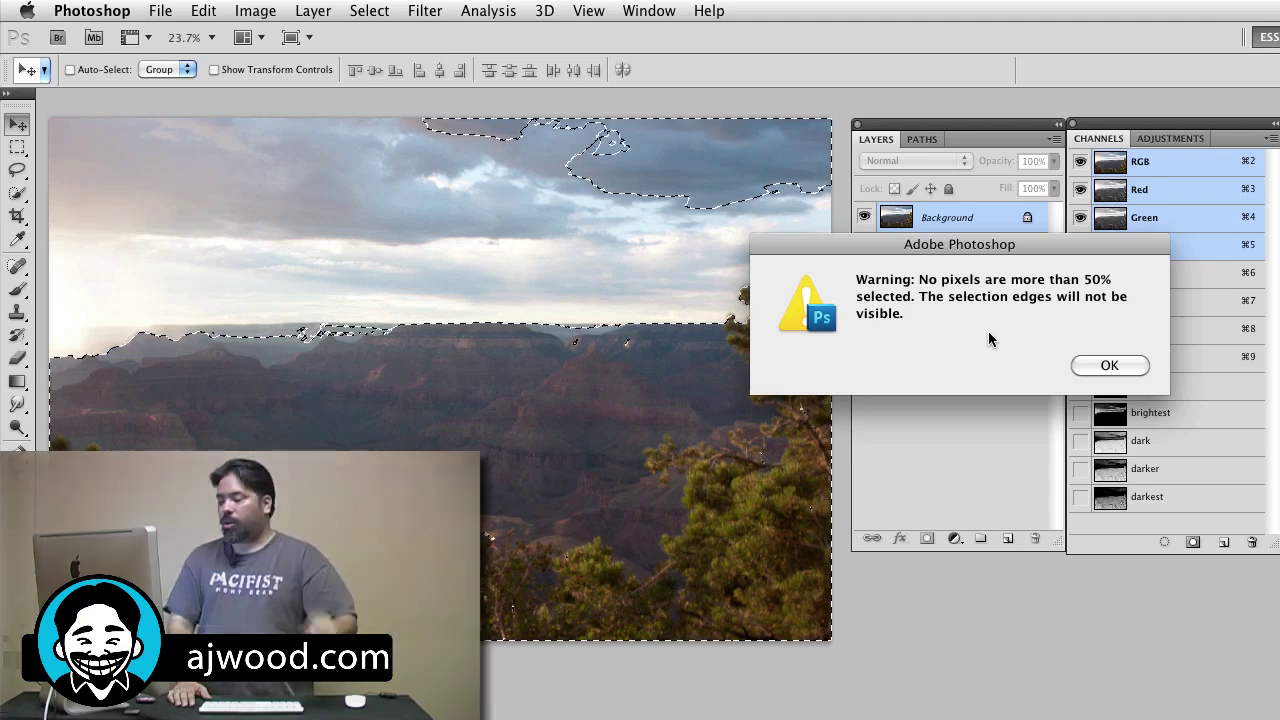
- Dismiss the 50% selection warning, then rename the saved Alpha 1 channel to midtones
{"action": "left_click", "coordinate": [1108, 366]}
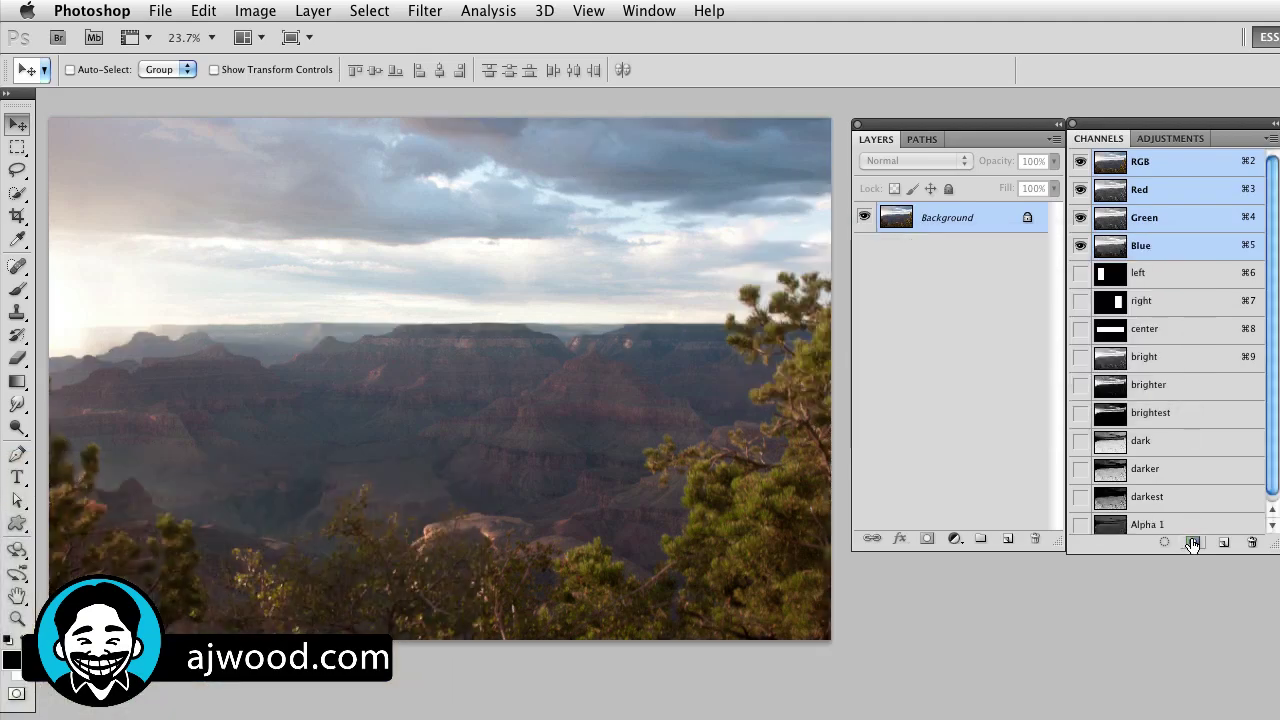
{"action": "left_click_drag", "start_coordinate": [1272, 480], "coordinate": [1272, 505]}
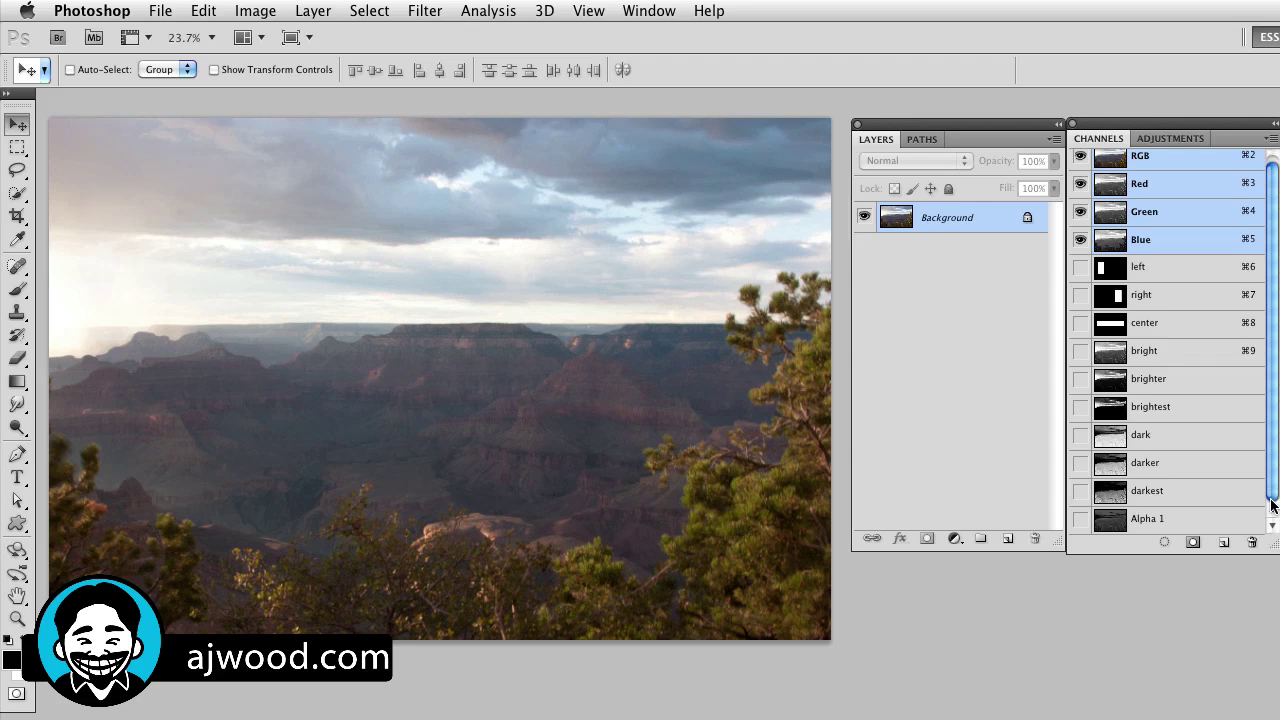
{"action": "left_click", "coordinate": [1155, 520]}
{"action": "double_click", "coordinate": [1150, 521]}
{"action": "type", "text": "midtones"}
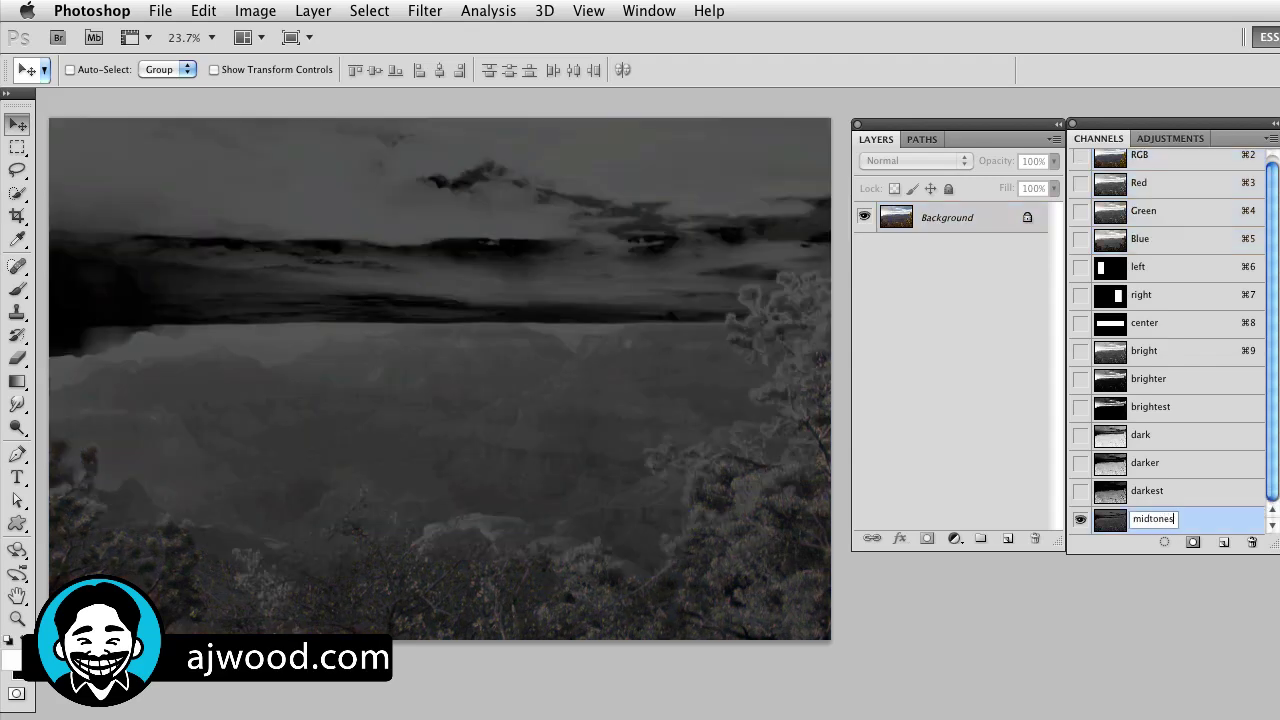
{"action": "key", "text": "Return"}
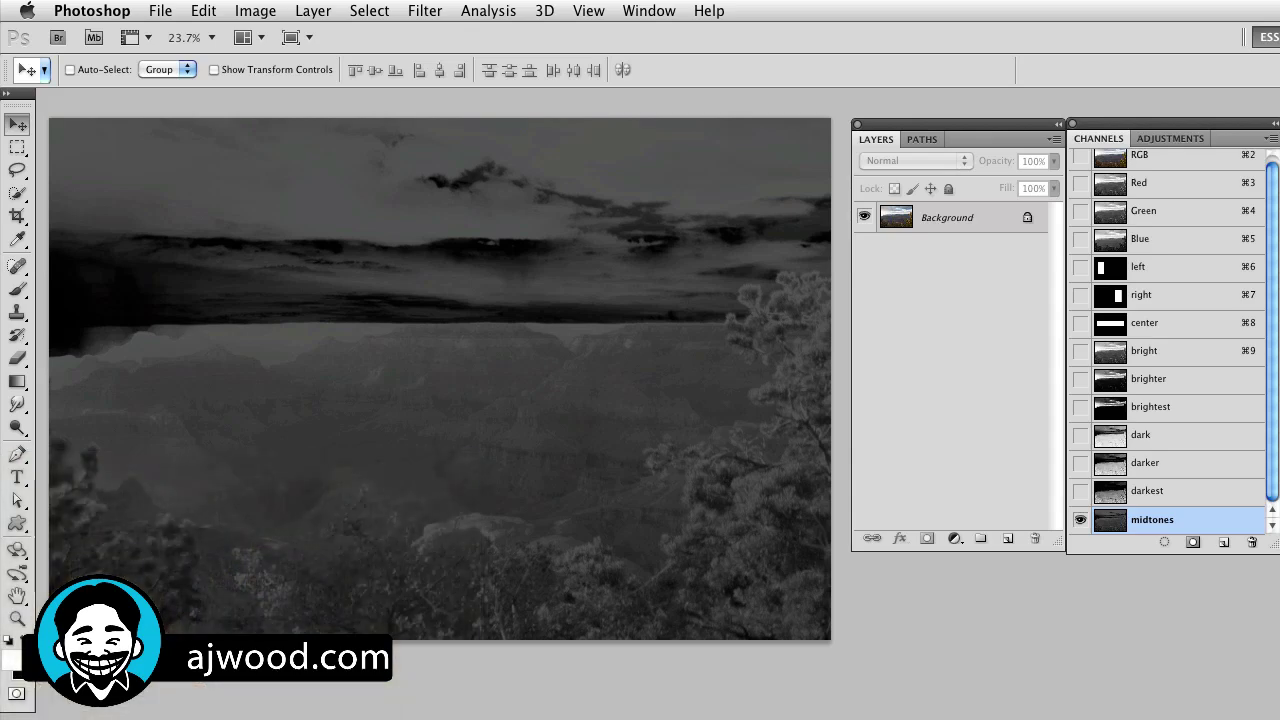
- Add a Curves layer masked by the bright channel, bend it down, then load the darkest selection
{"action": "left_click", "coordinate": [1163, 160]}
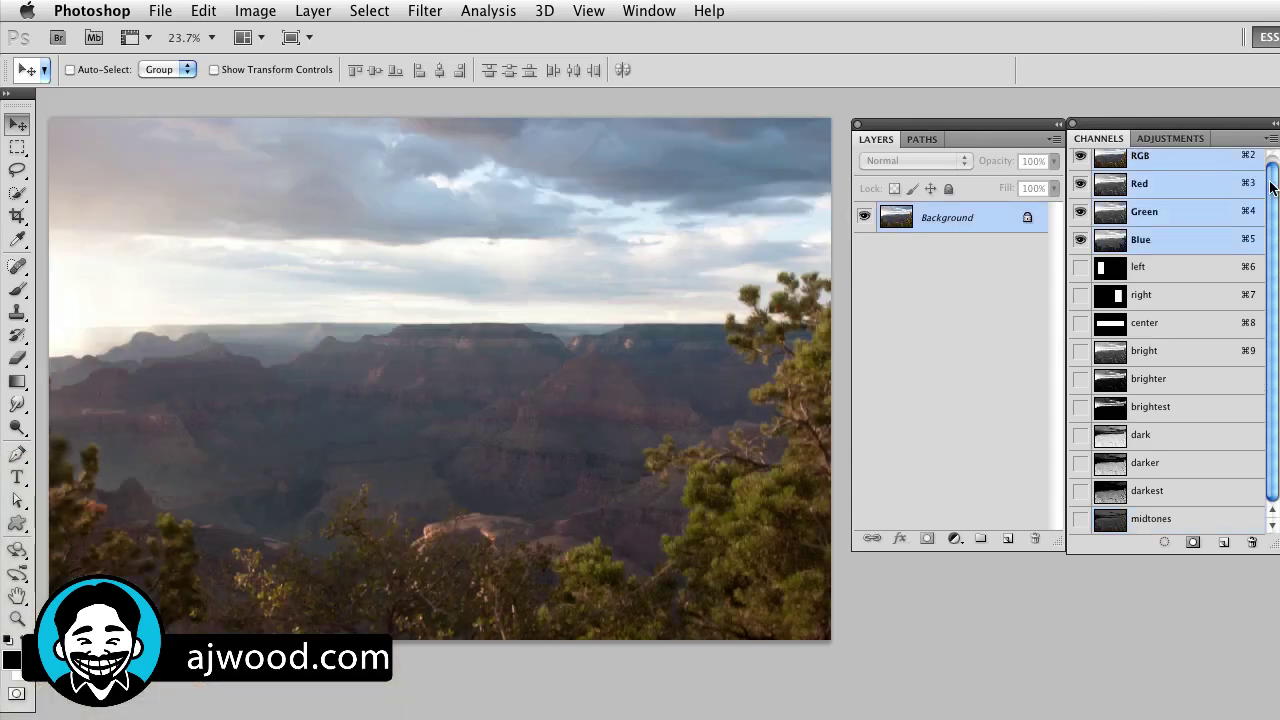
{"action": "left_click_drag", "start_coordinate": [1270, 187], "coordinate": [1270, 178]}
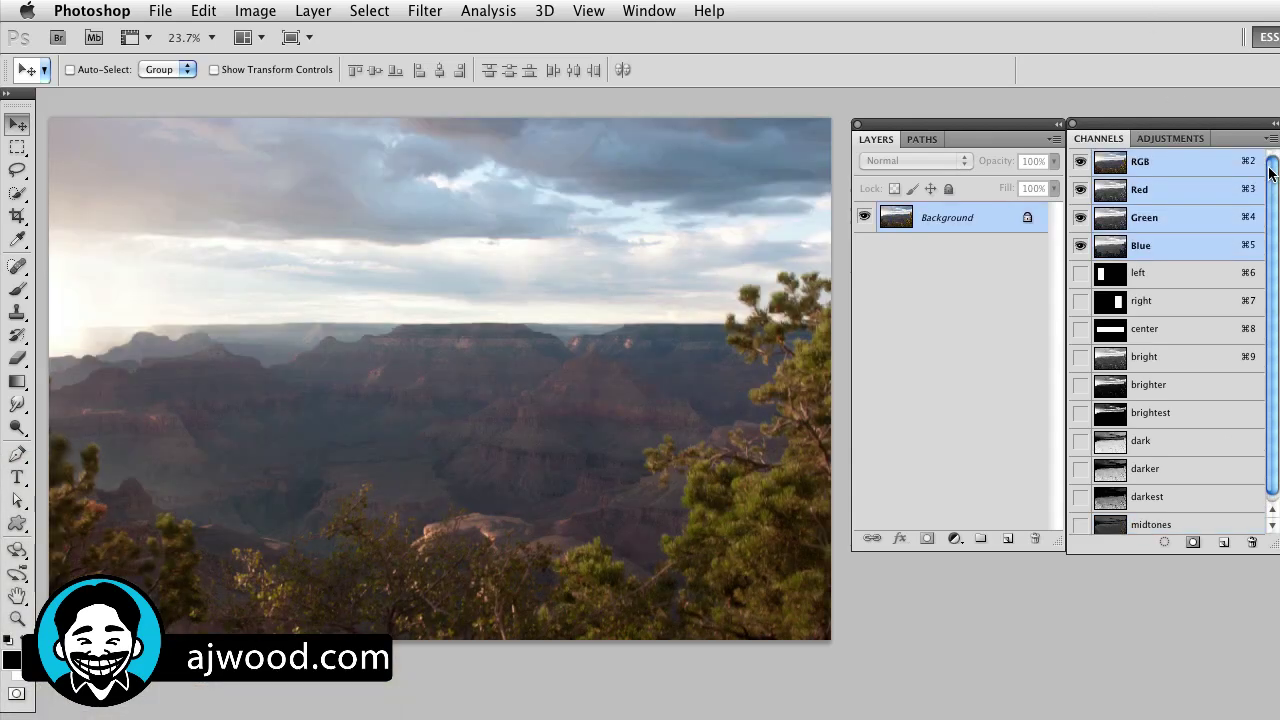
{"action": "left_click", "coordinate": [1115, 362], "text": "super"}
{"action": "left_click", "coordinate": [1177, 138]}
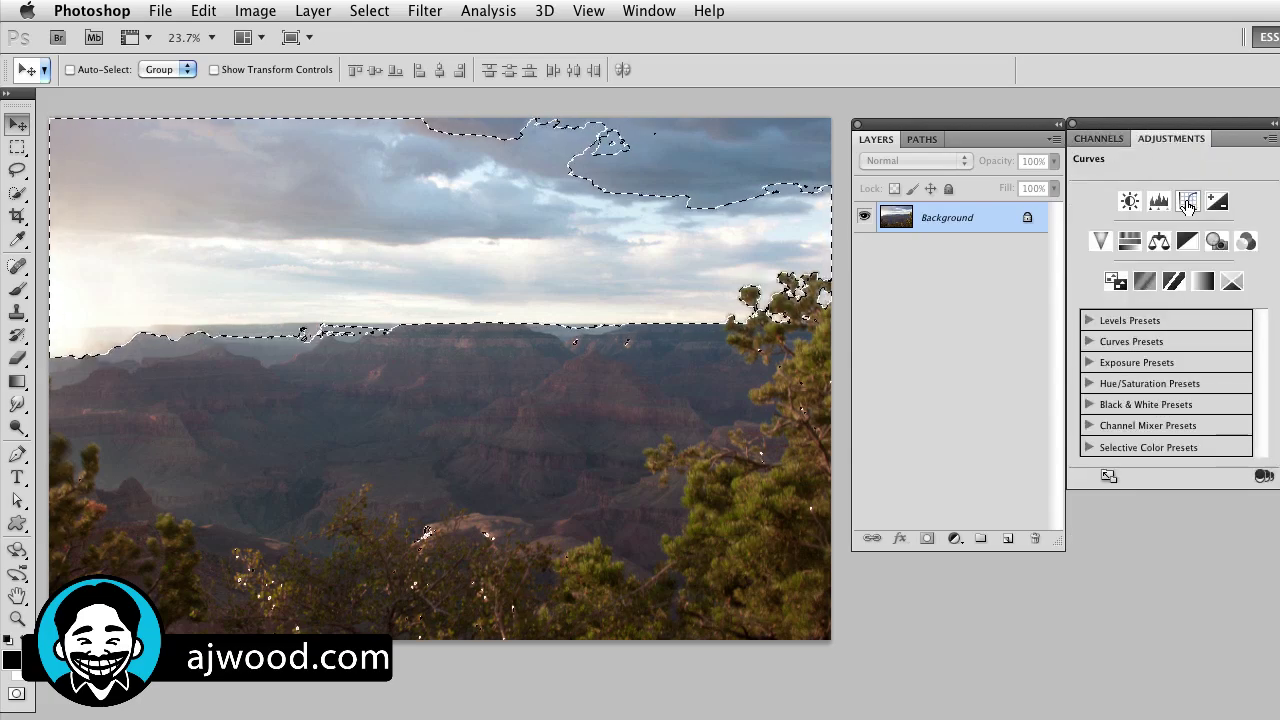
{"action": "left_click", "coordinate": [1187, 201]}
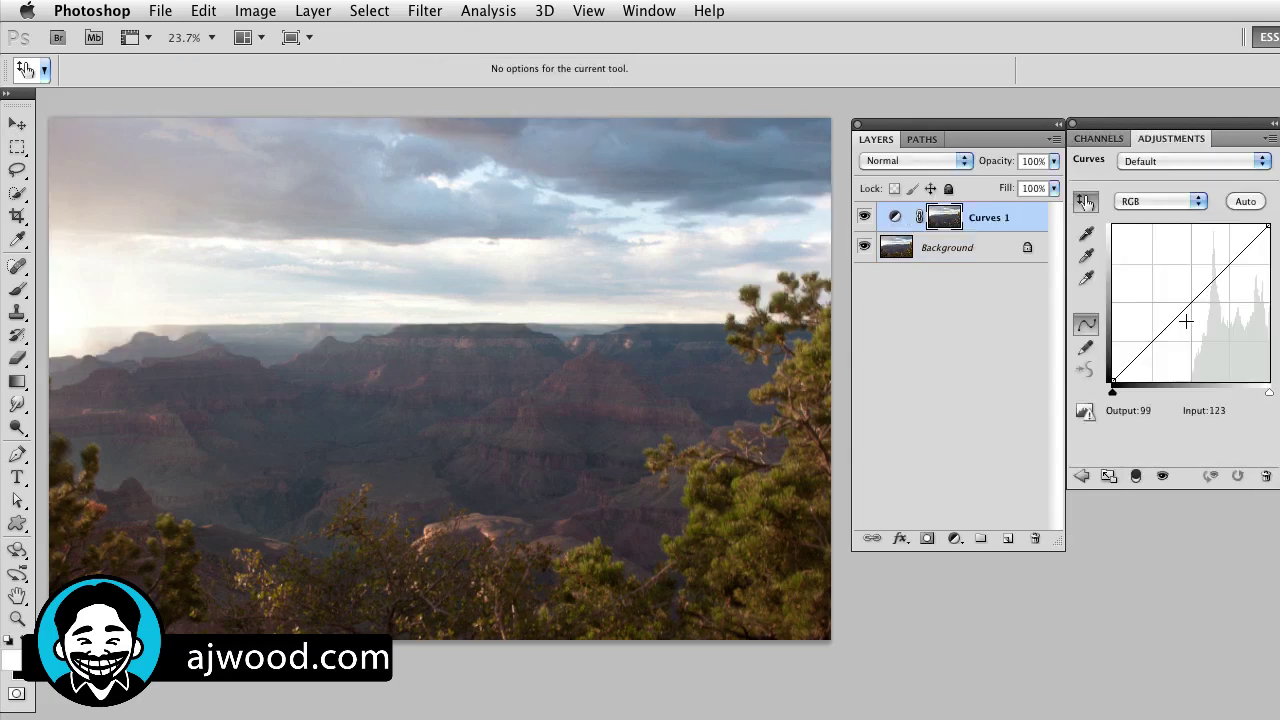
{"action": "left_click_drag", "start_coordinate": [1183, 321], "coordinate": [1202, 347]}
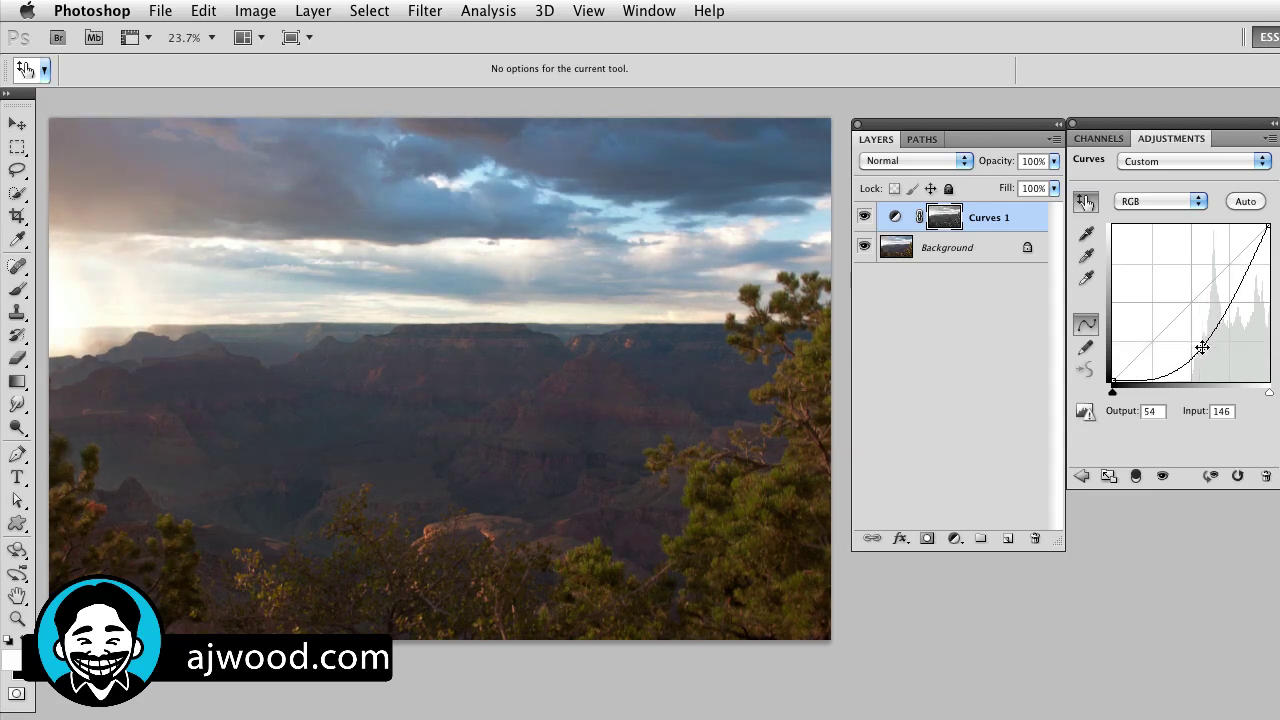
{"action": "left_click", "coordinate": [1098, 138]}
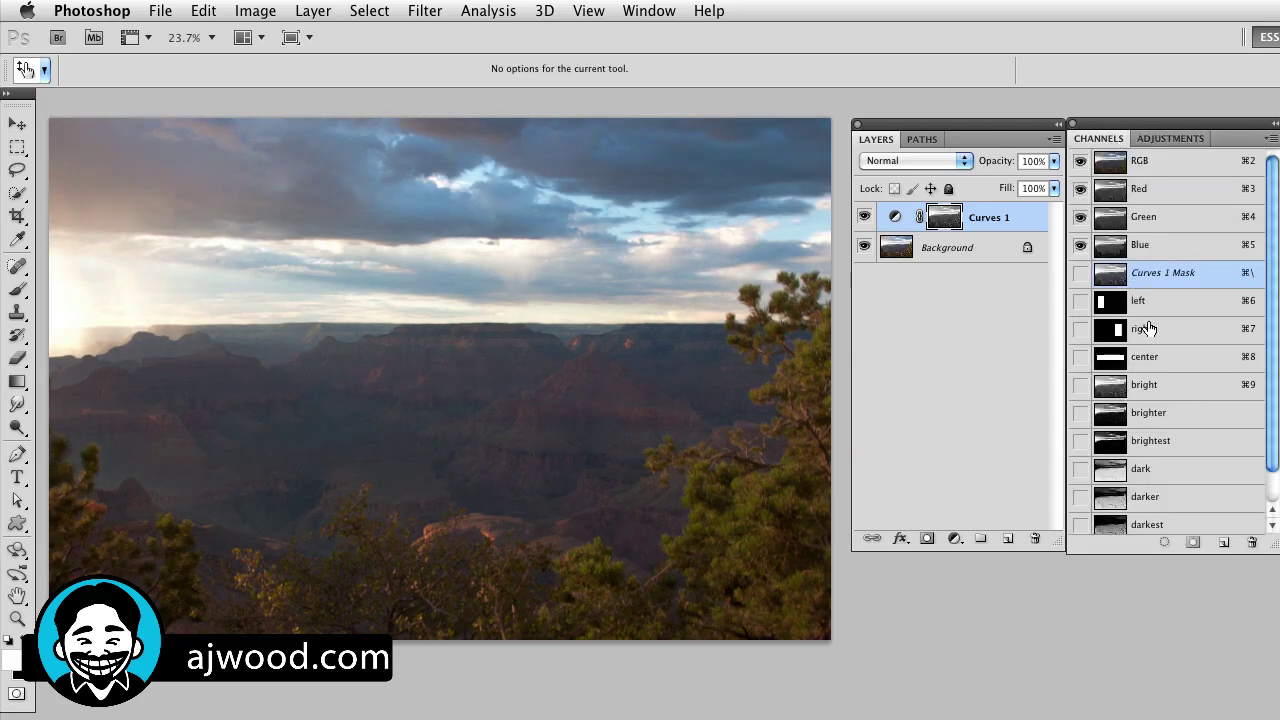
{"action": "left_click", "coordinate": [1117, 527], "text": "super"}
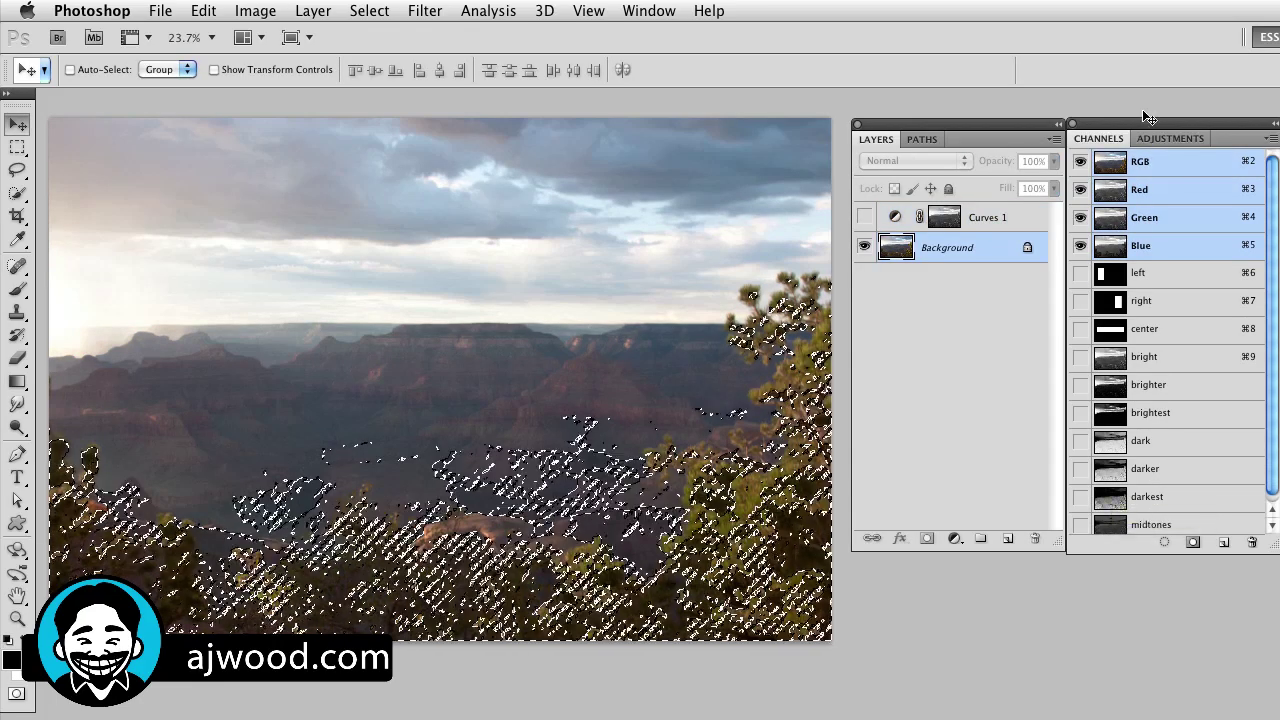
- Add Curves 2 on the darkest selection, pull the white point left and lift the midtones
{"action": "left_click", "coordinate": [1165, 140]}
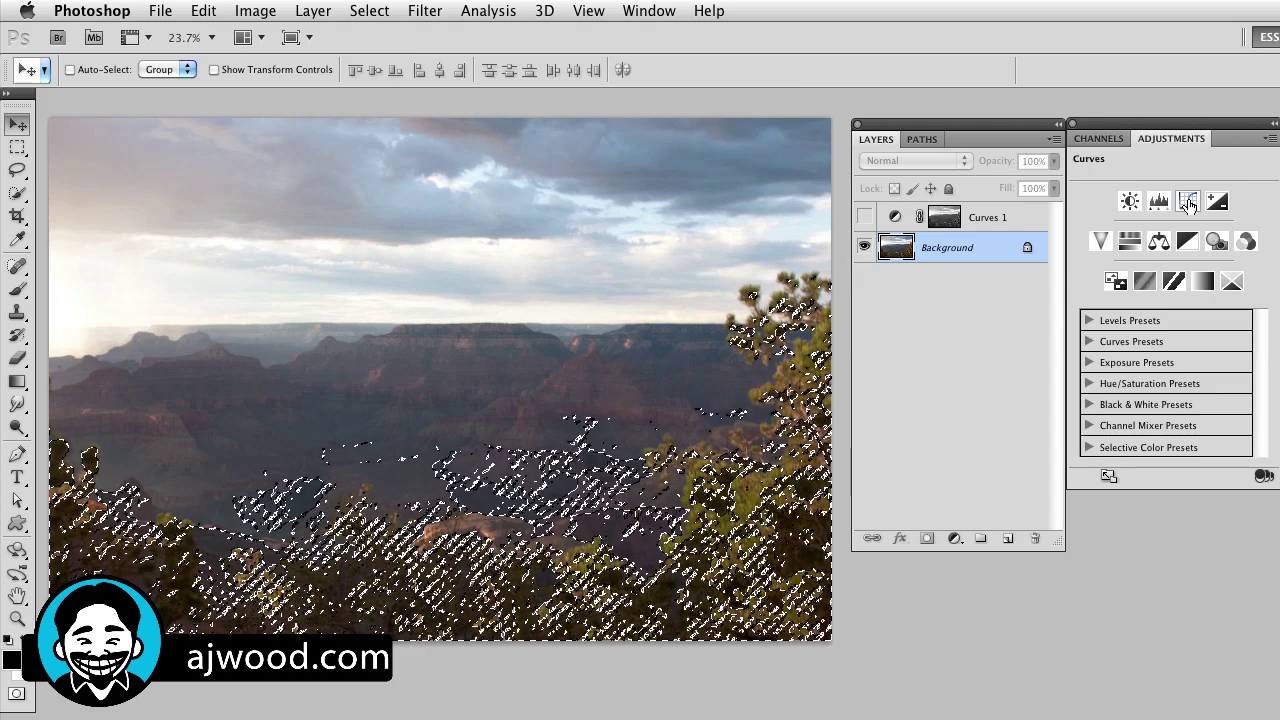
{"action": "left_click", "coordinate": [1188, 203]}
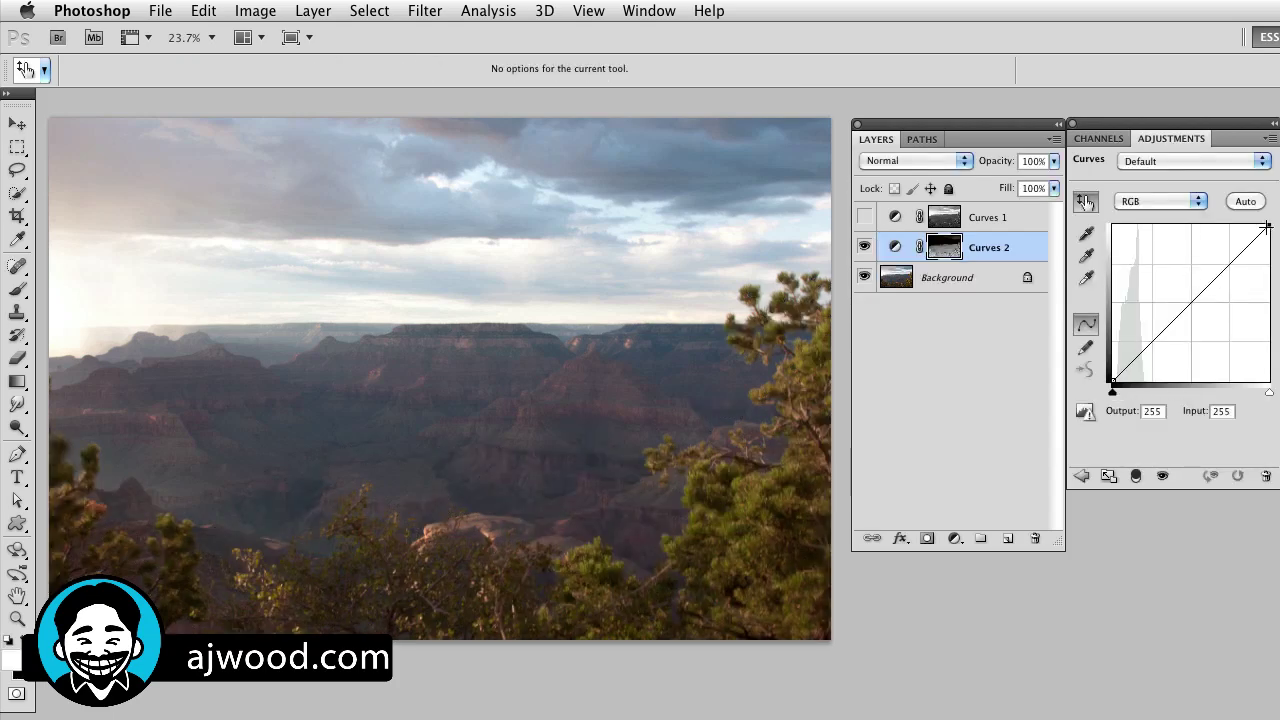
{"action": "mouse_move", "coordinate": [1267, 227]}
{"action": "left_mouse_down"}
{"action": "mouse_move", "coordinate": [1140, 226]}
{"action": "mouse_move", "coordinate": [1155, 226]}
{"action": "mouse_move", "coordinate": [1140, 250]}
{"action": "mouse_move", "coordinate": [1268, 226]}
{"action": "left_mouse_up"}
{"action": "left_click_drag", "start_coordinate": [1195, 296], "coordinate": [1160, 326]}
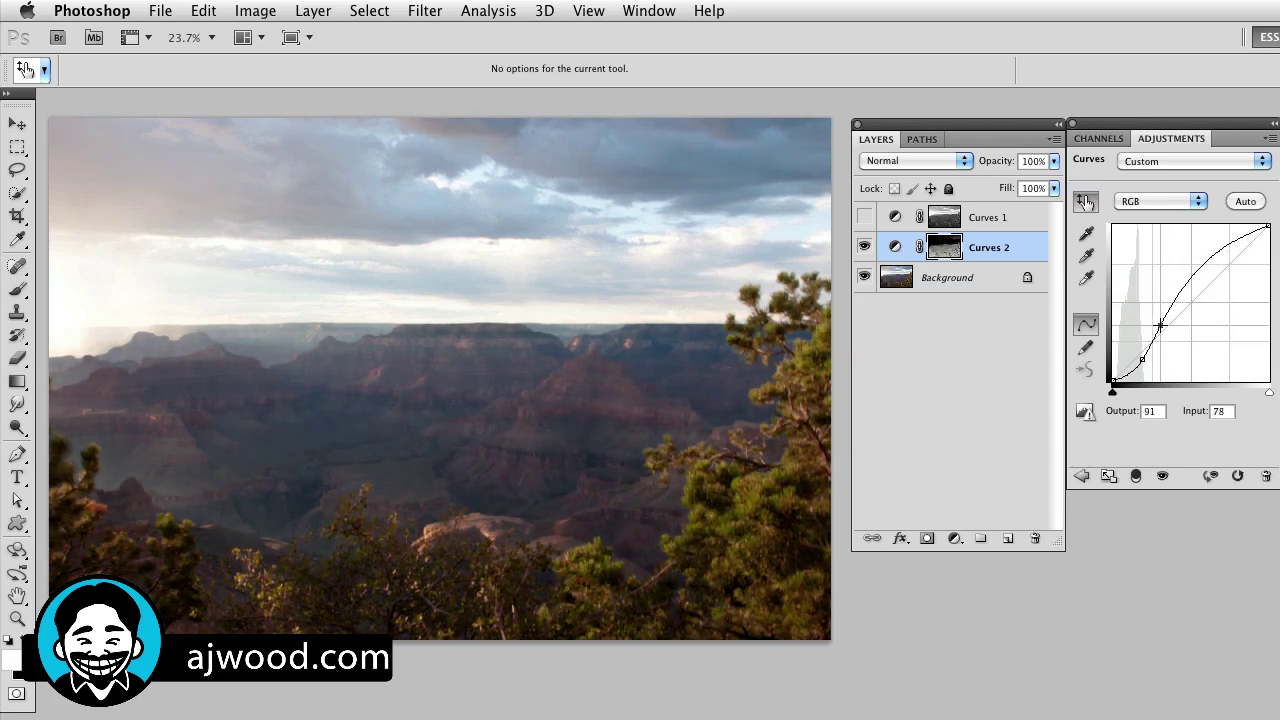
- Make Curves 1 visible again and rename it Lights
{"action": "left_click", "coordinate": [870, 217]}
{"action": "double_click", "coordinate": [990, 219]}
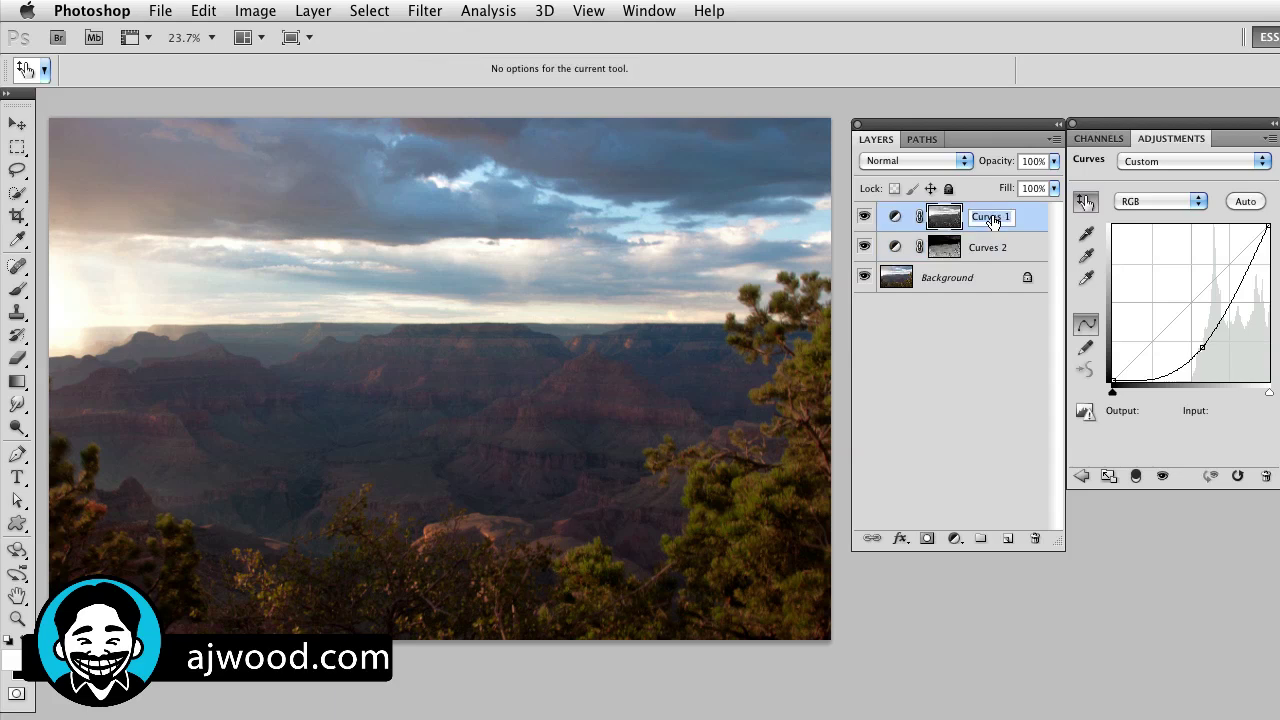
{"action": "type", "text": "Lights"}
{"action": "key", "text": "Return"}
- Rename Curves 2 to Darks and go back to the Channels panel
{"action": "left_click", "coordinate": [982, 248]}
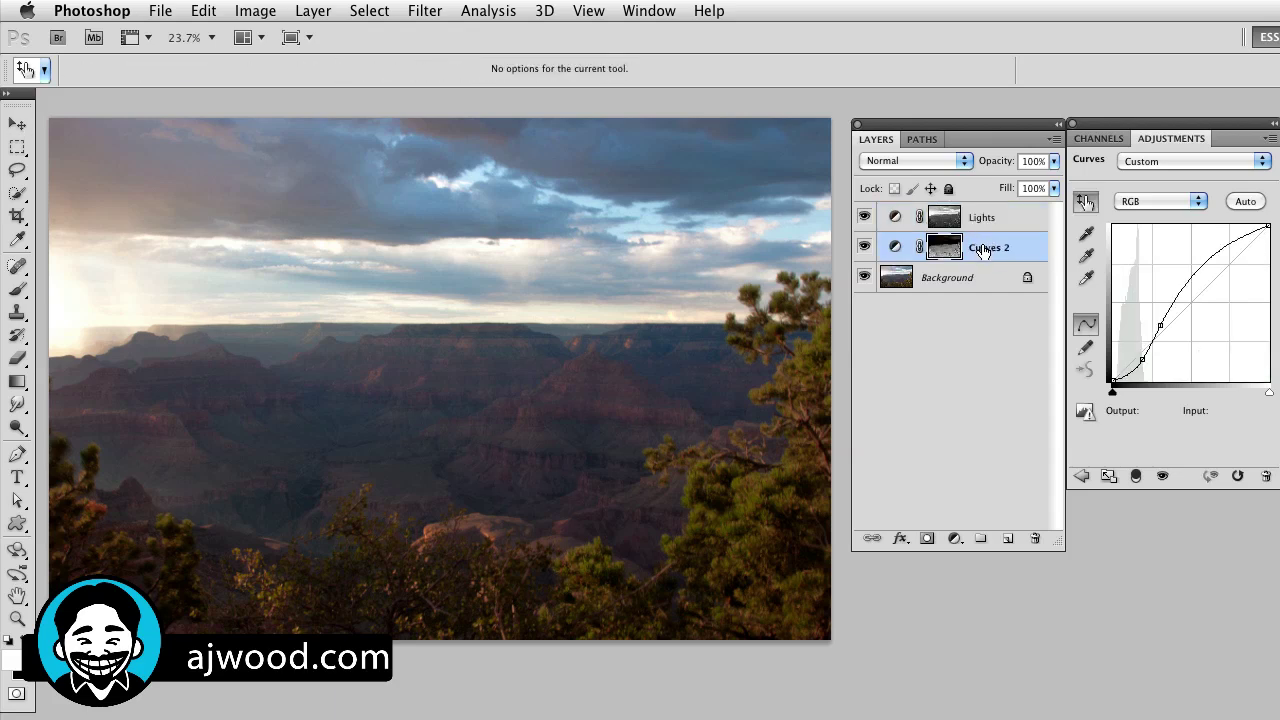
{"action": "double_click", "coordinate": [984, 248]}
{"action": "type", "text": "Darks"}
{"action": "left_click", "coordinate": [968, 303]}
{"action": "left_click", "coordinate": [1098, 138]}
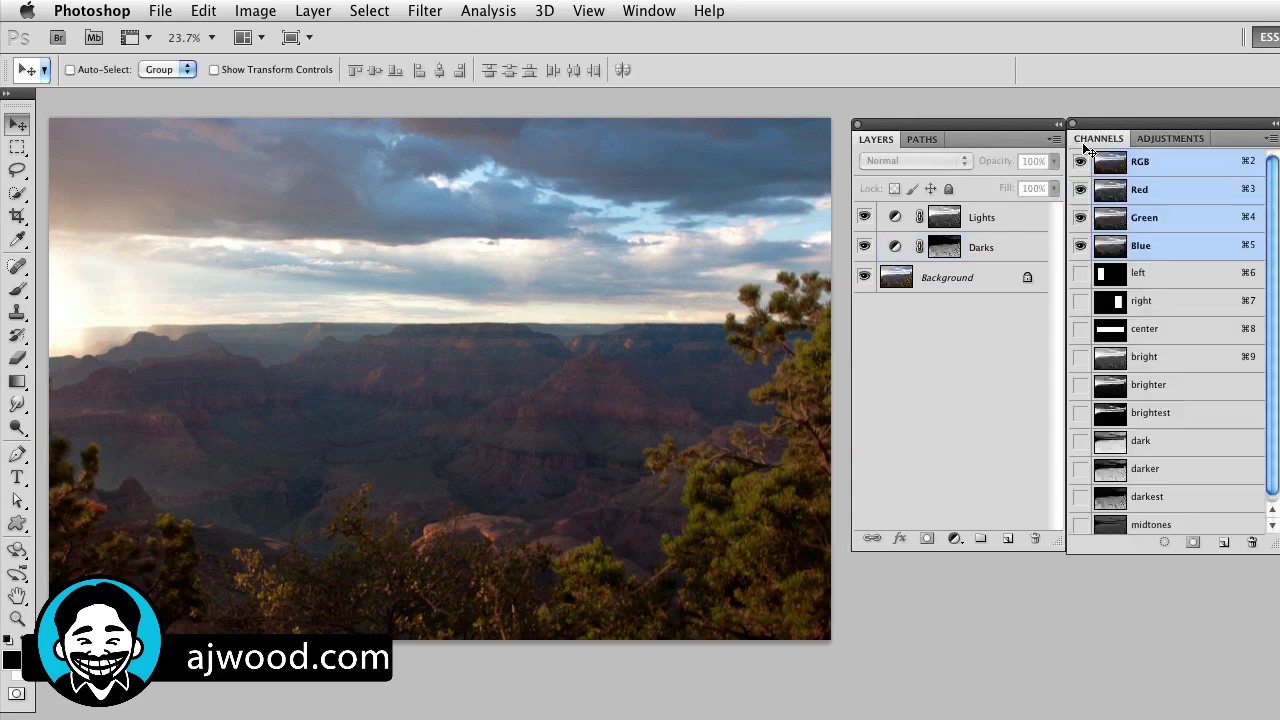